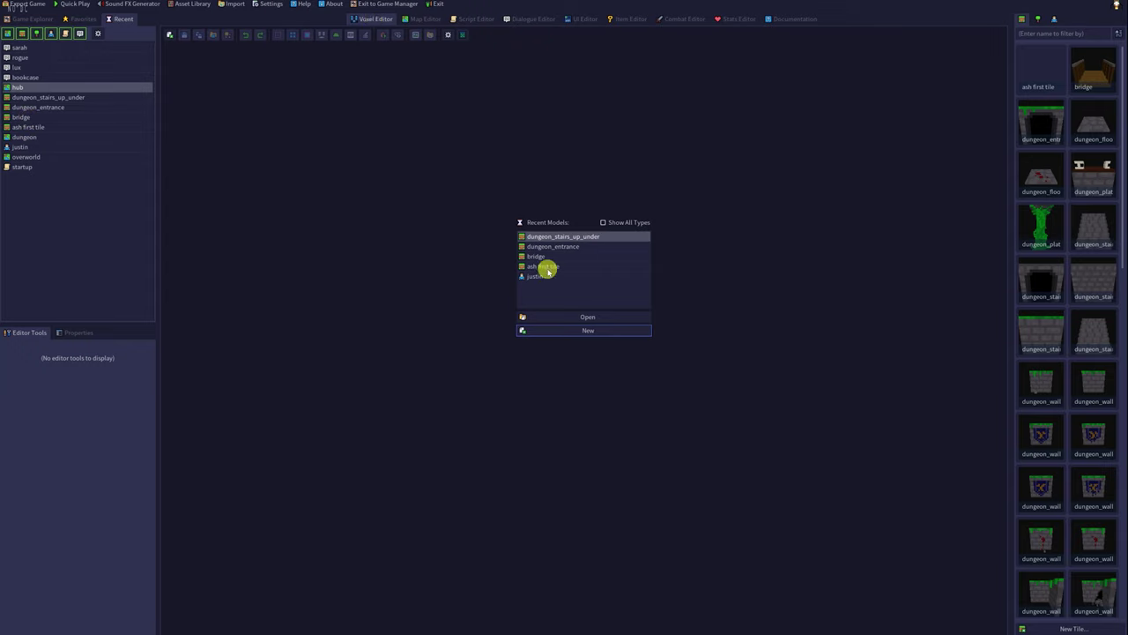
# Create a new tile named "grassy knoll" and make it passable for characters
pyautogui.click(588, 331)
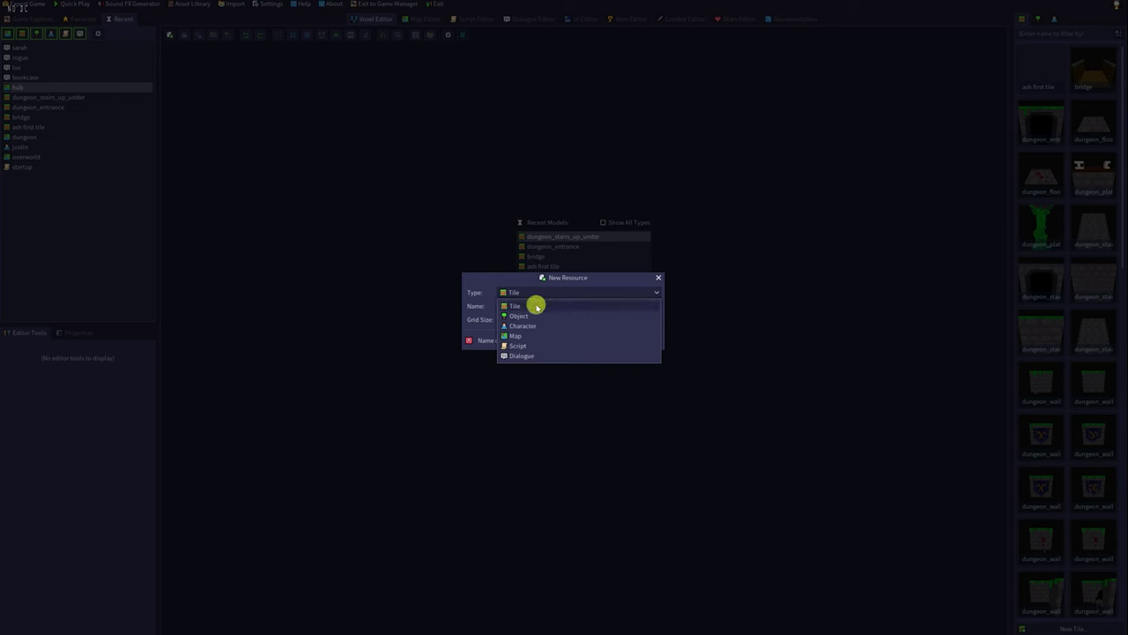
pyautogui.click(528, 306)
pyautogui.write('grassy')
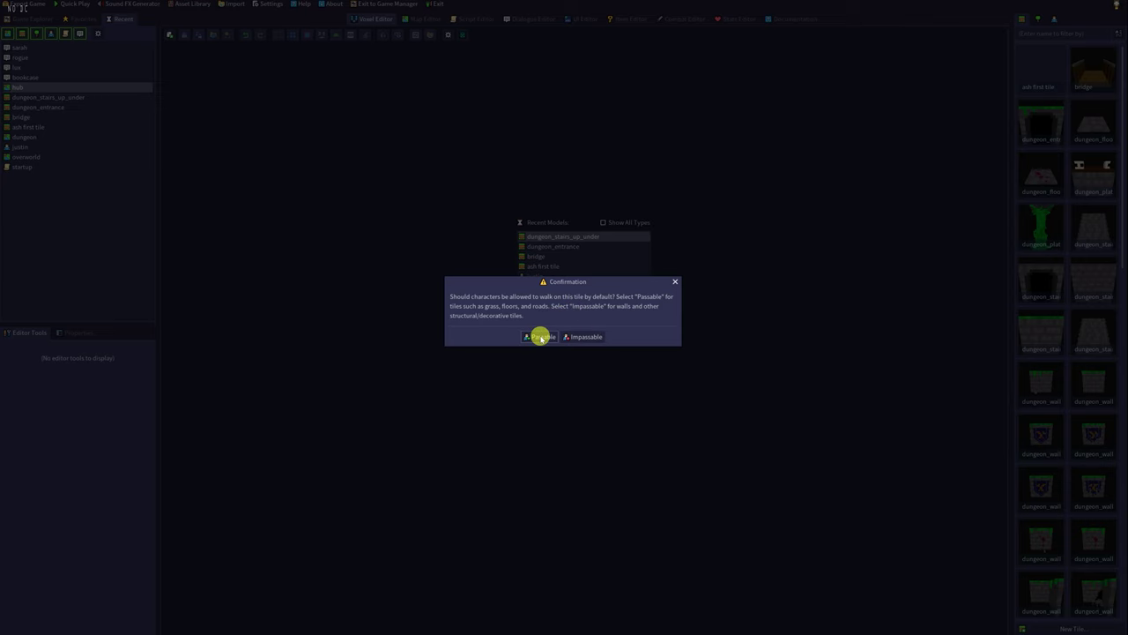
pyautogui.click(540, 336)
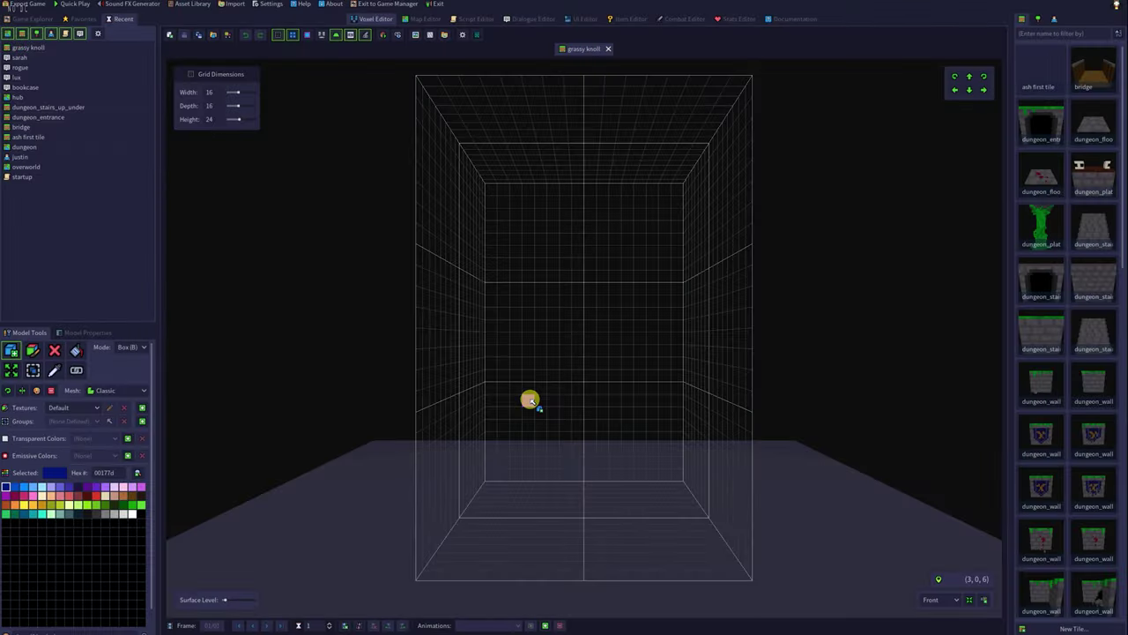
# Adjust the tile's grid dimensions to a width of 16, a depth of 16 and a height of 21
pyautogui.moveTo(529, 400); pyautogui.dragTo(639, 390, button='middle')
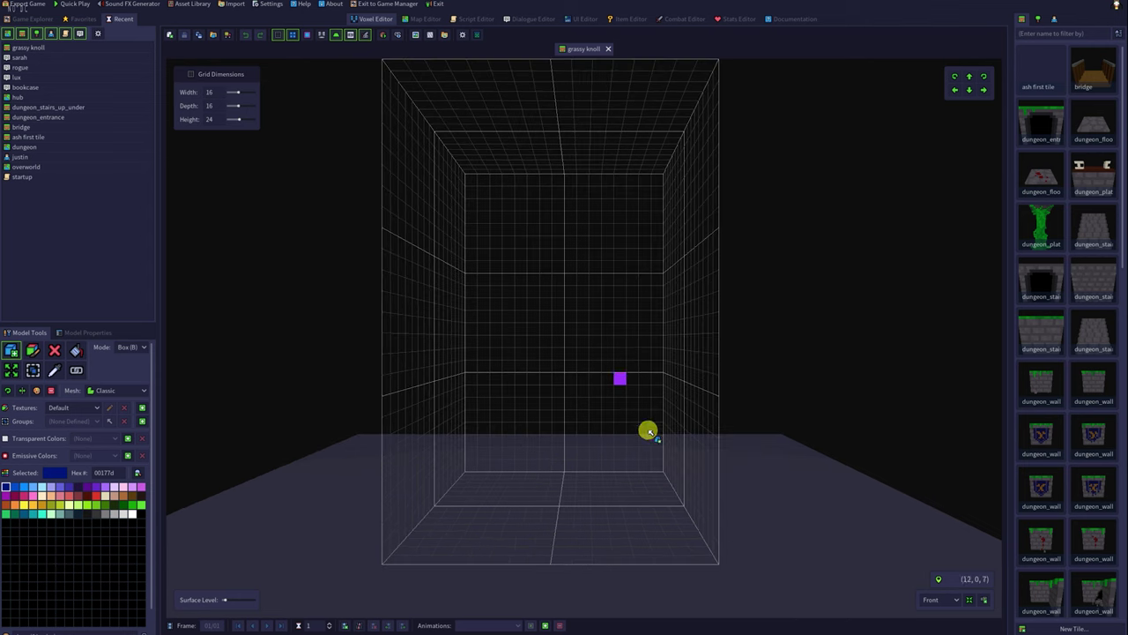
pyautogui.moveTo(569, 354); pyautogui.dragTo(629, 375, button='middle')
pyautogui.scroll(-5, 597, 403)
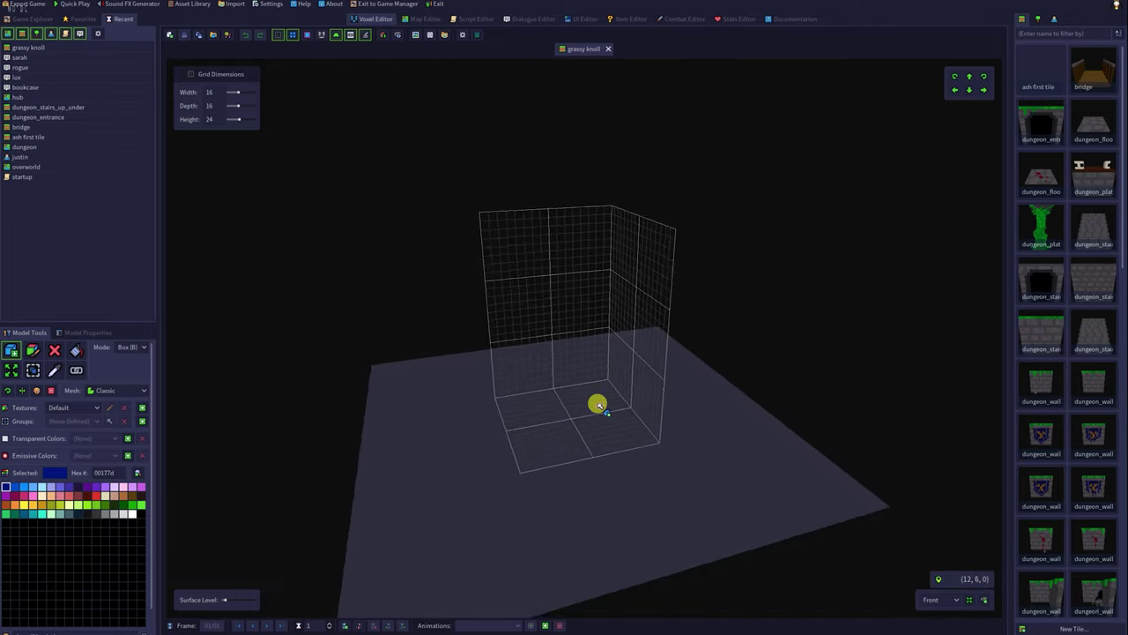
pyautogui.moveTo(233, 92)
pyautogui.mouseDown()
pyautogui.moveTo(256, 92)
pyautogui.moveTo(238, 94)
pyautogui.mouseUp()
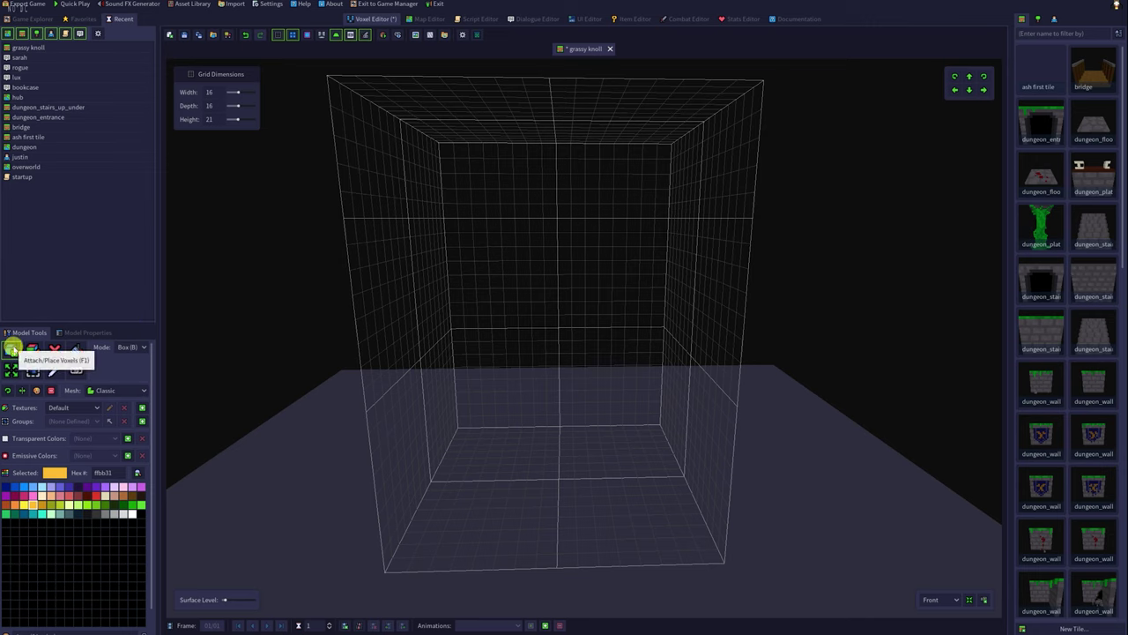
# Try the Arne (32 color) palette and switch the voxel colours to the Commodore 64 palette
pyautogui.click(13, 513)
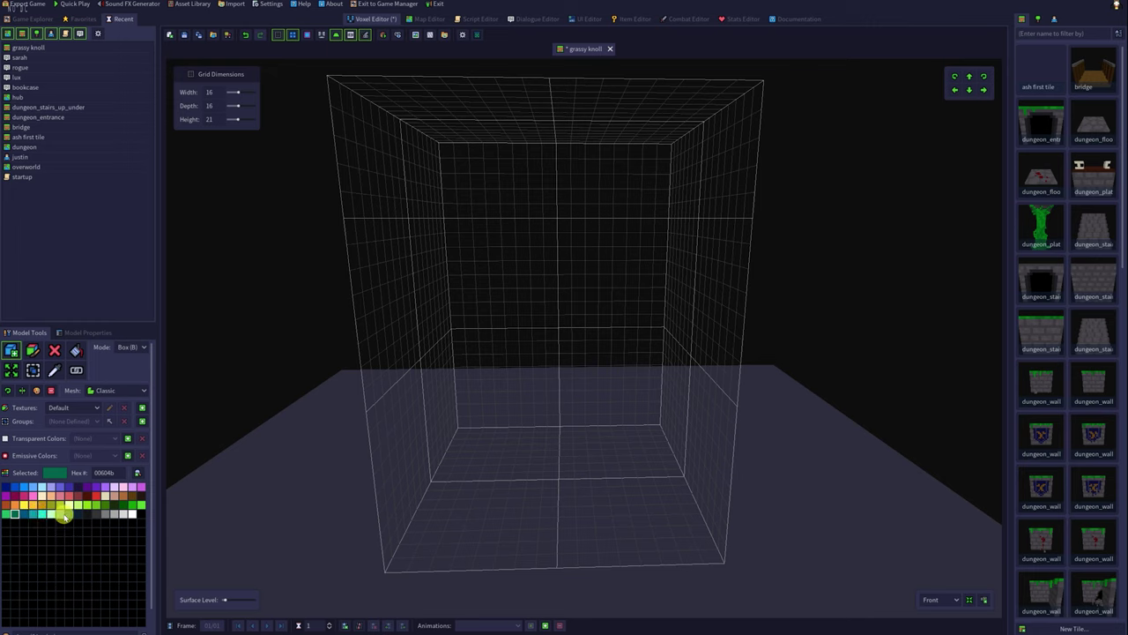
pyautogui.scroll(-1, 65, 517)
pyautogui.click(76, 609)
pyautogui.click(83, 534)
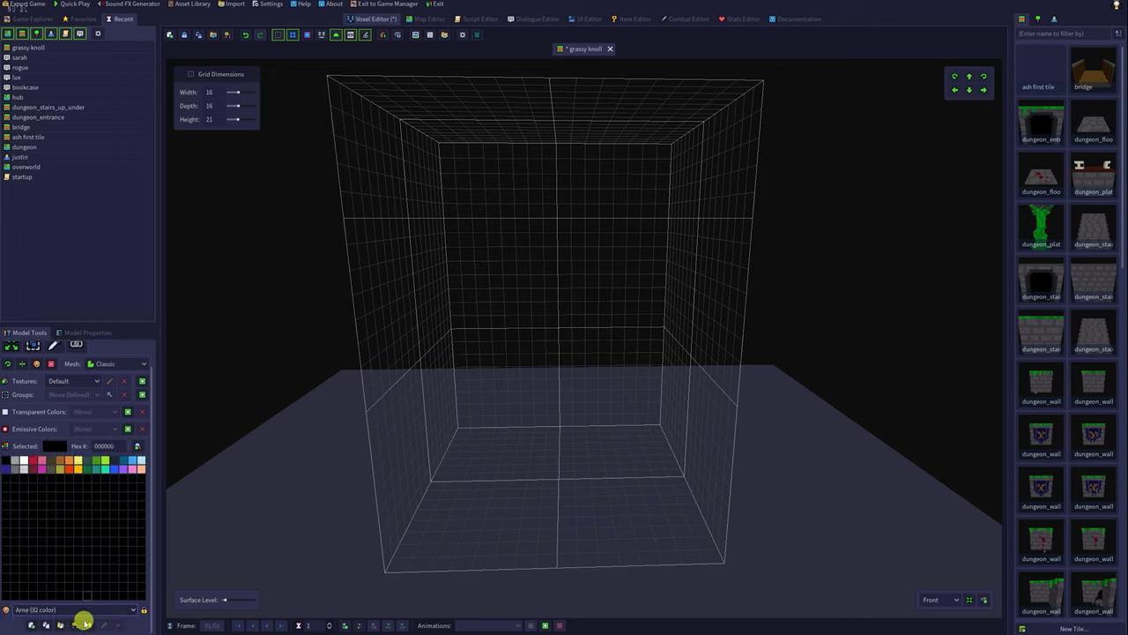
pyautogui.click(88, 610)
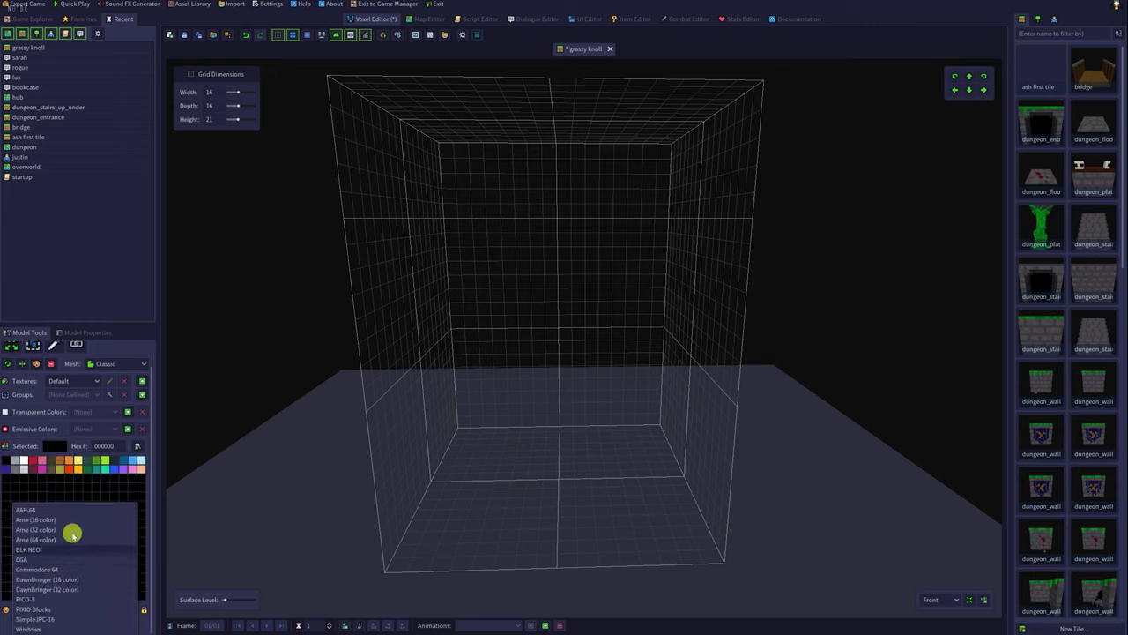
pyautogui.click(71, 620)
pyautogui.click(87, 544)
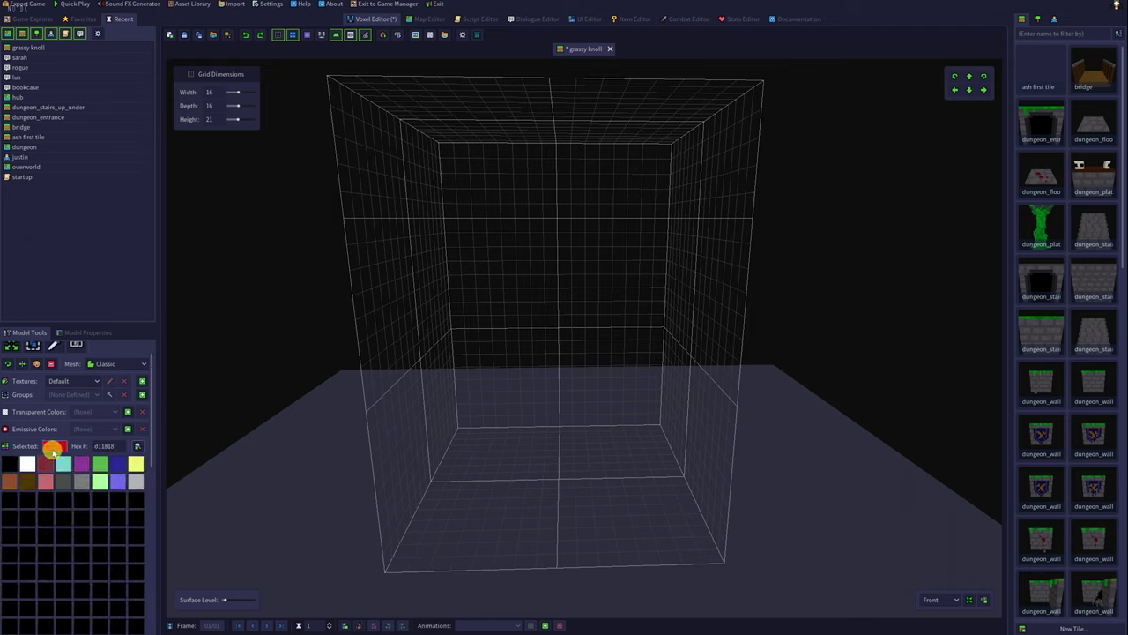
# Try mixing a custom shade from the selected red in the colour picker and close it
pyautogui.click(55, 446)
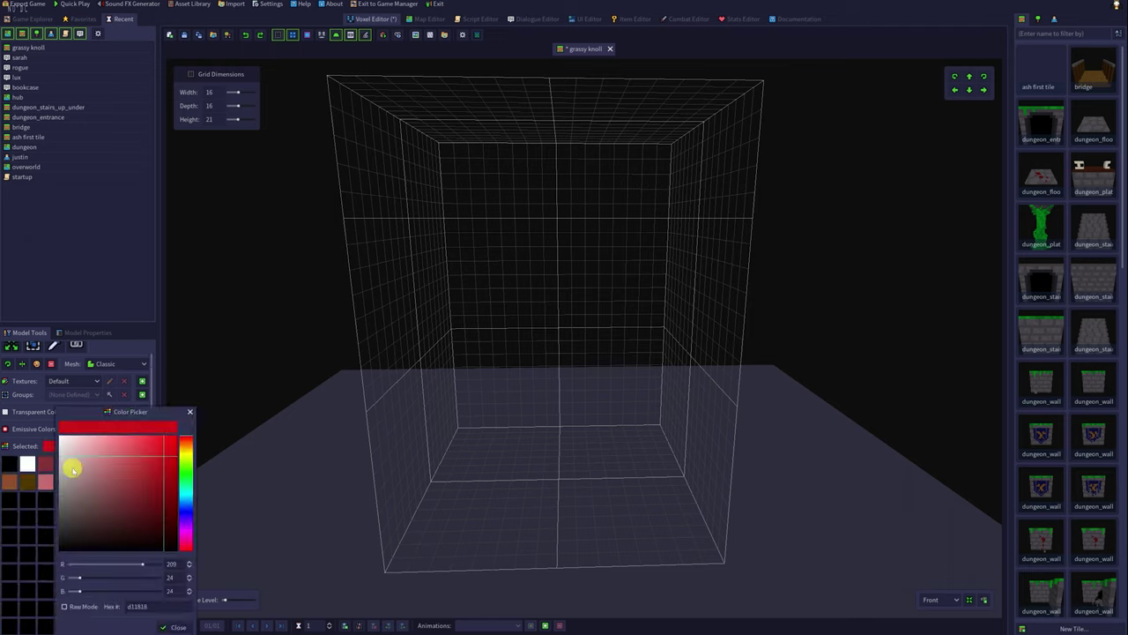
pyautogui.moveTo(120, 485); pyautogui.dragTo(171, 442)
pyautogui.click(394, 449)
# Try placing a single green (56ac4d) voxel and a larger box of voxels on the grid floor
pyautogui.moveTo(458, 434); pyautogui.dragTo(694, 555)
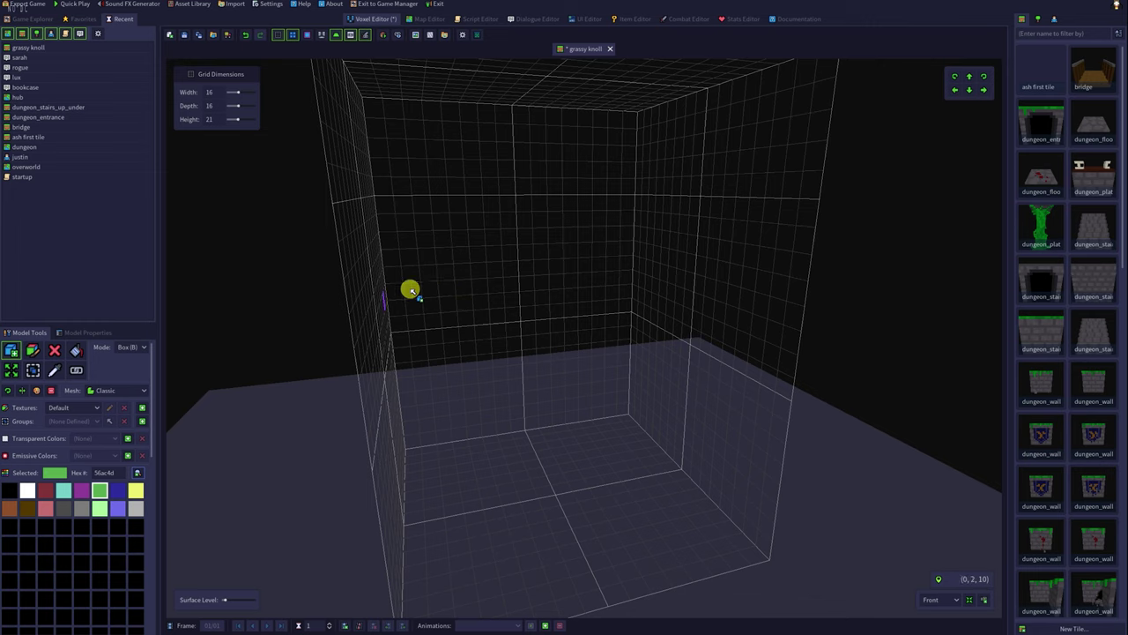
pyautogui.click(628, 453)
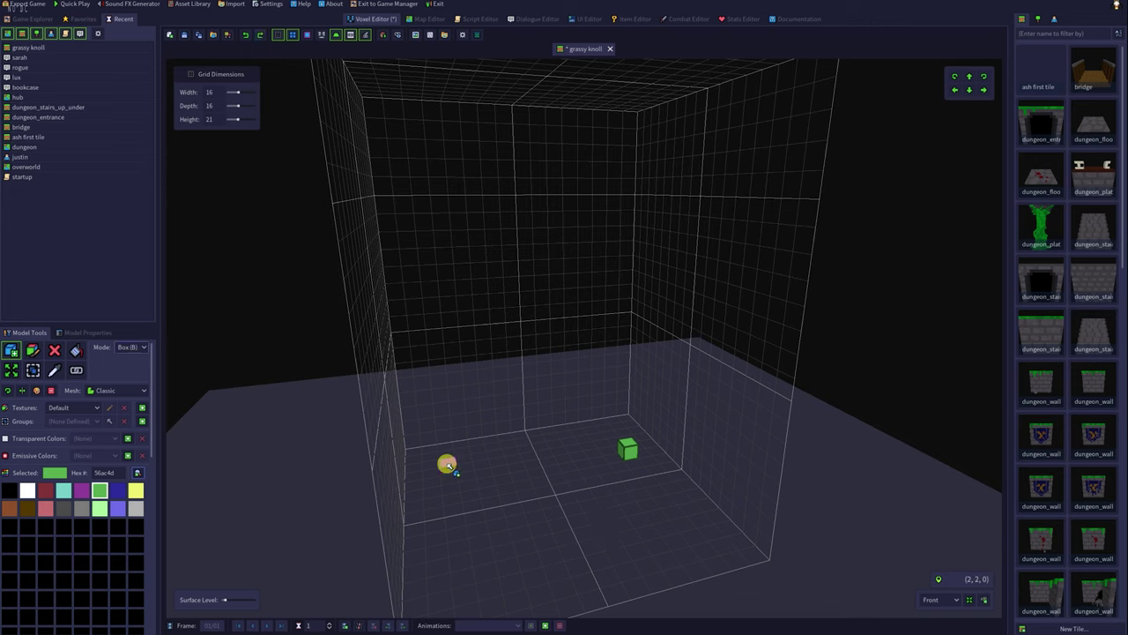
pyautogui.moveTo(448, 465); pyautogui.dragTo(696, 535)
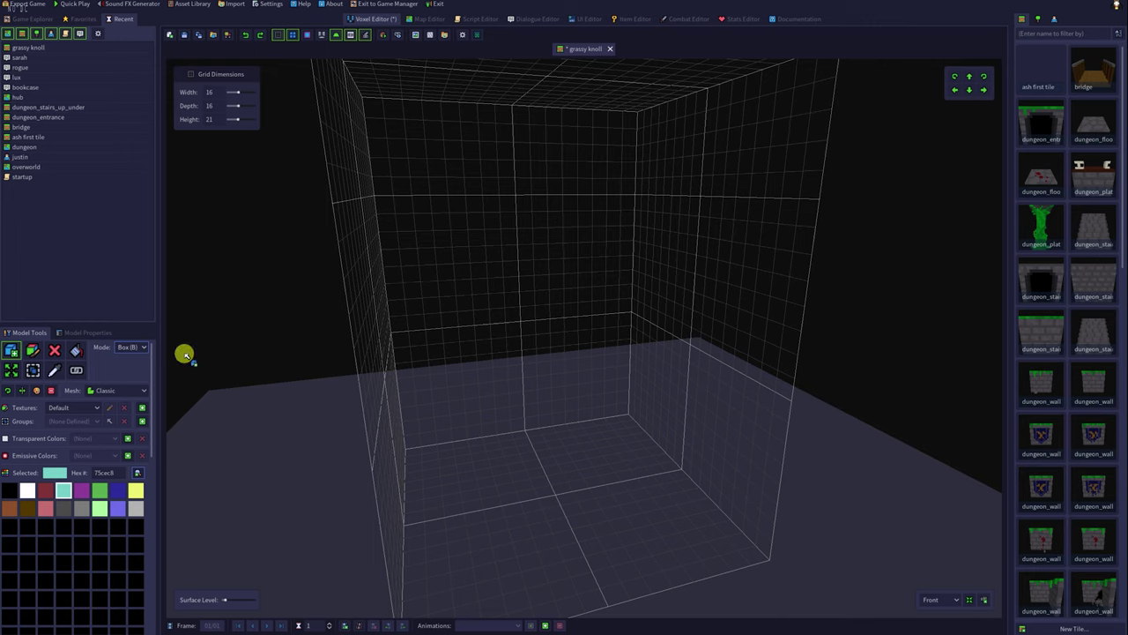
# Try placing voxels in Voxel mode and return the placement mode to Box
pyautogui.click(134, 347)
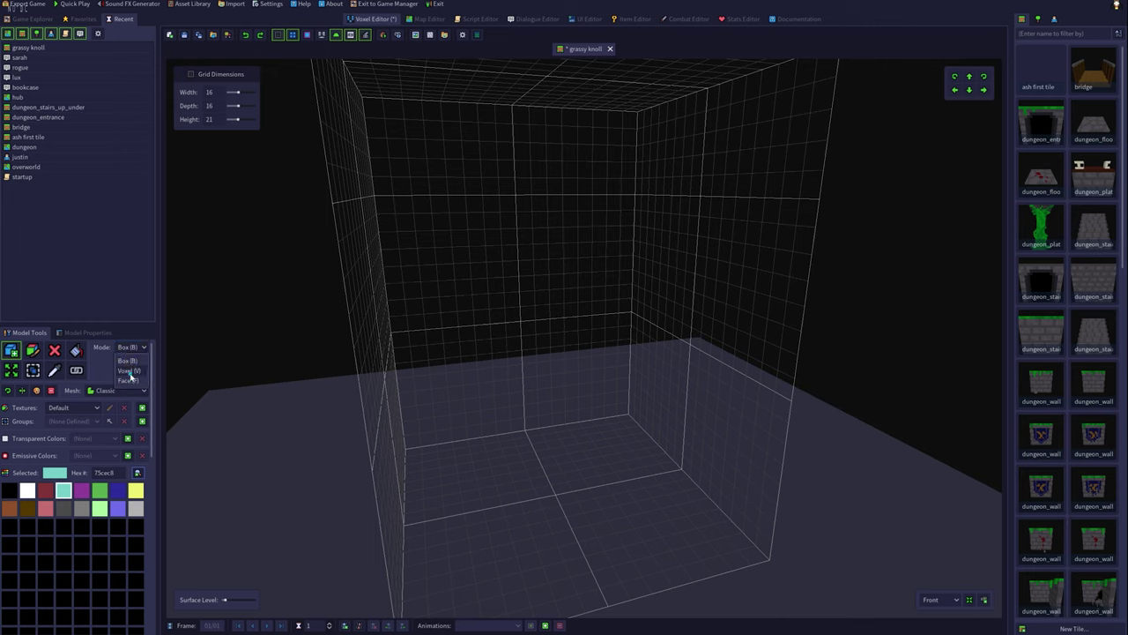
pyautogui.click(129, 370)
pyautogui.moveTo(443, 302)
pyautogui.mouseDown()
pyautogui.moveTo(499, 383)
pyautogui.moveTo(606, 318)
pyautogui.moveTo(572, 232)
pyautogui.moveTo(608, 189)
pyautogui.moveTo(572, 229)
pyautogui.mouseUp()
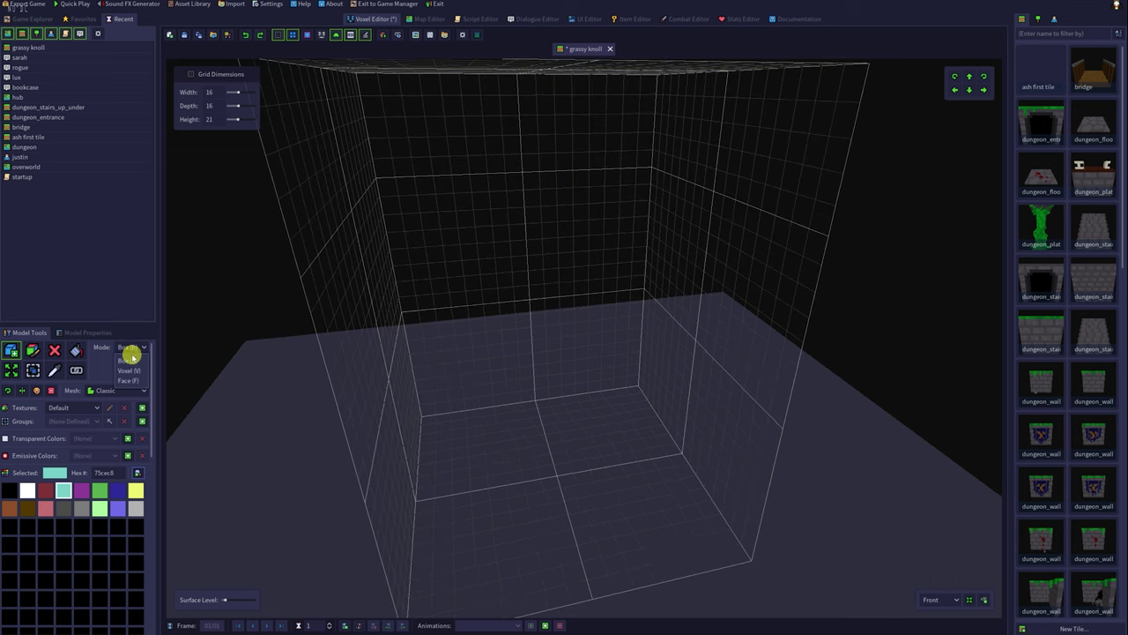
pyautogui.click(133, 347)
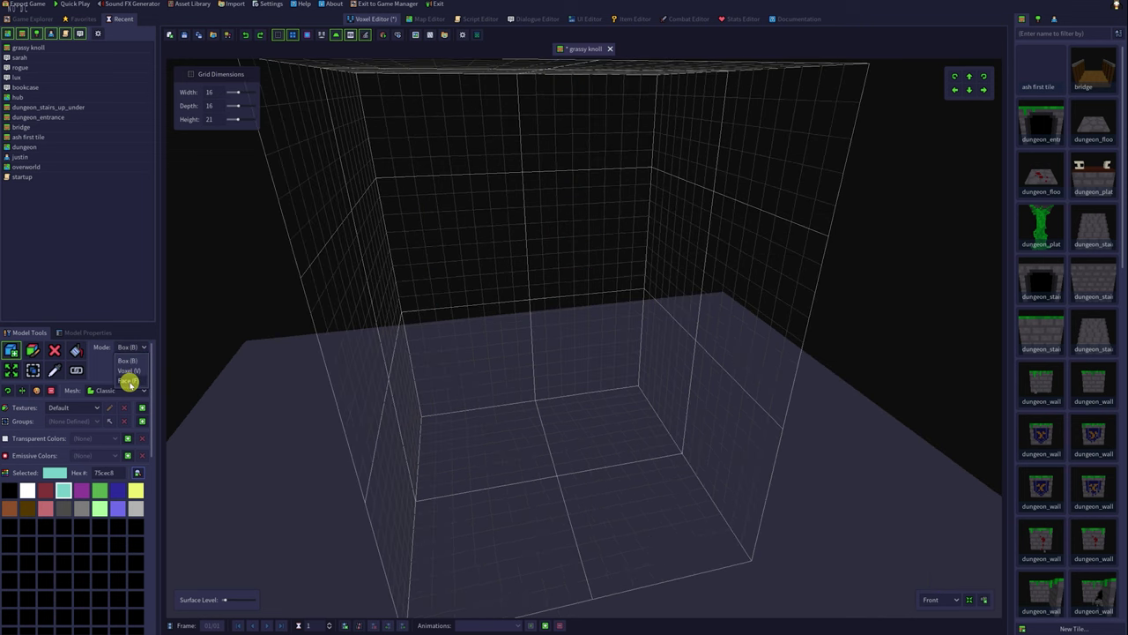
pyautogui.click(123, 361)
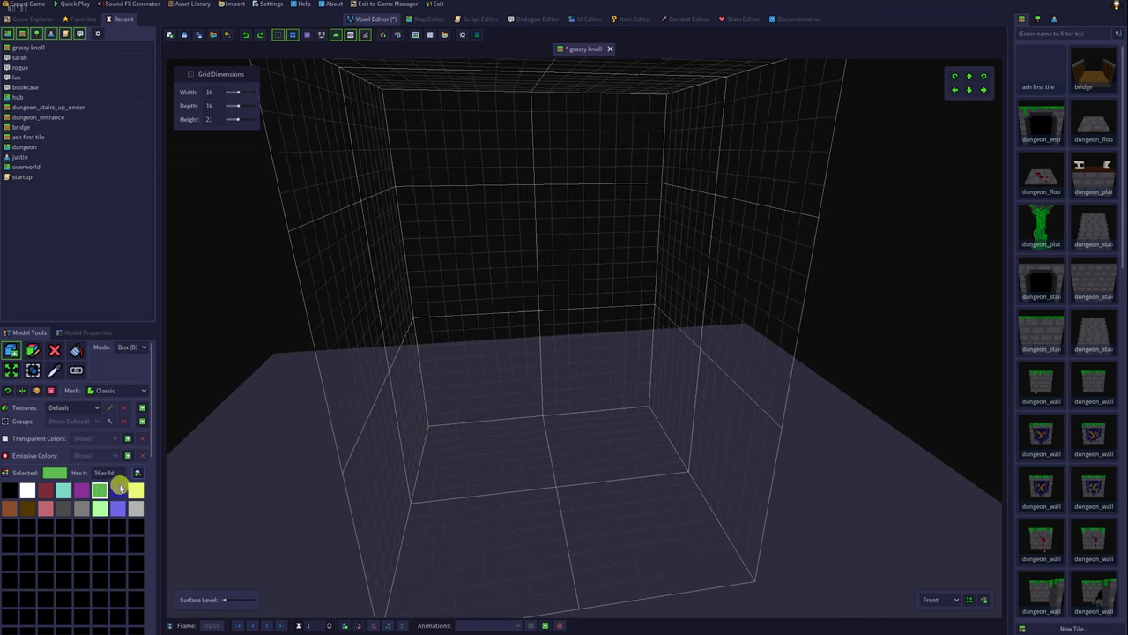
# Cover the whole 16 by 16 grid floor with a one-voxel-thick layer in green (56ac4d)
pyautogui.click(100, 490)
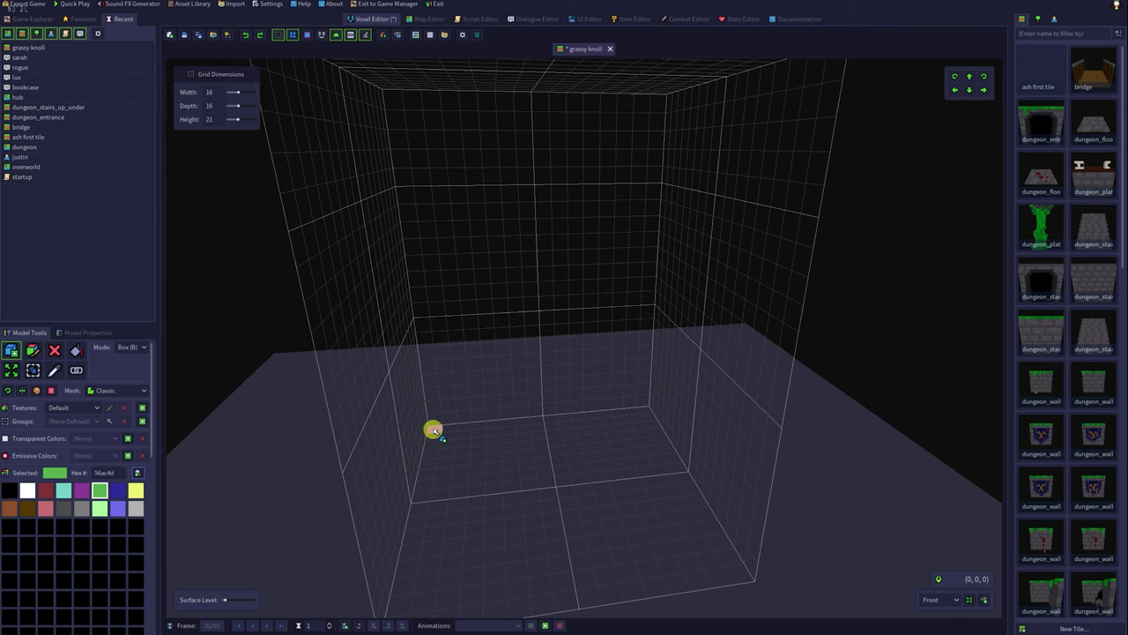
pyautogui.moveTo(433, 429); pyautogui.dragTo(738, 576)
pyautogui.moveTo(737, 576); pyautogui.dragTo(715, 536, button='middle')
pyautogui.moveTo(714, 539); pyautogui.dragTo(661, 562, button='right')
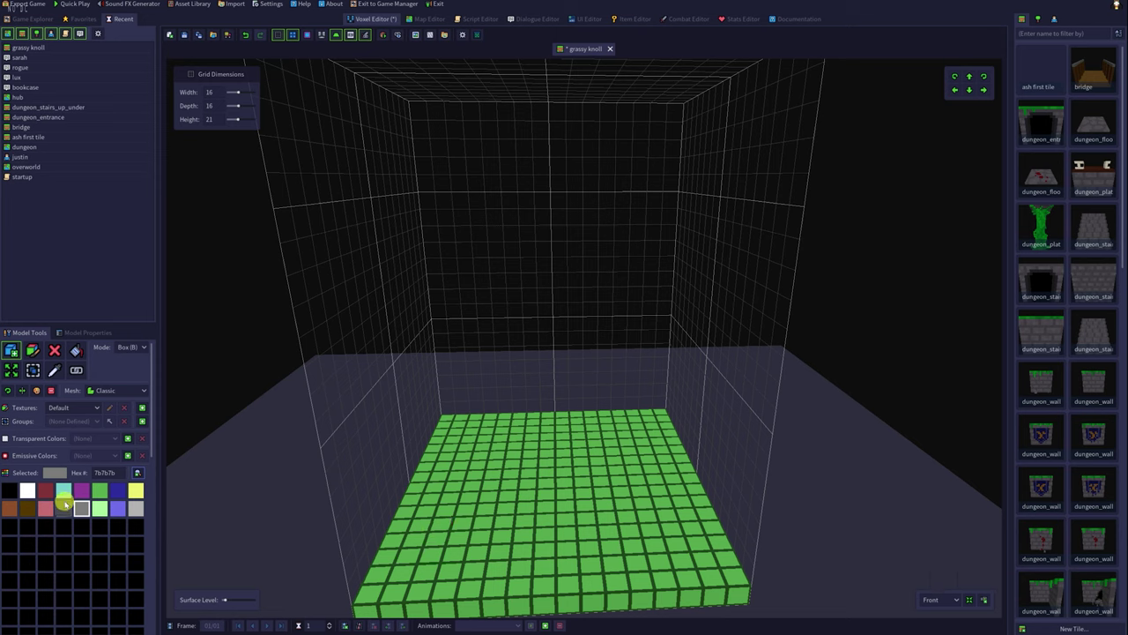
# Place five single gray (7b7b7b) voxels as stones scattered over the green layer, mostly near its corners
pyautogui.moveTo(486, 430); pyautogui.dragTo(486, 430)
pyautogui.click(655, 447)
pyautogui.click(652, 521)
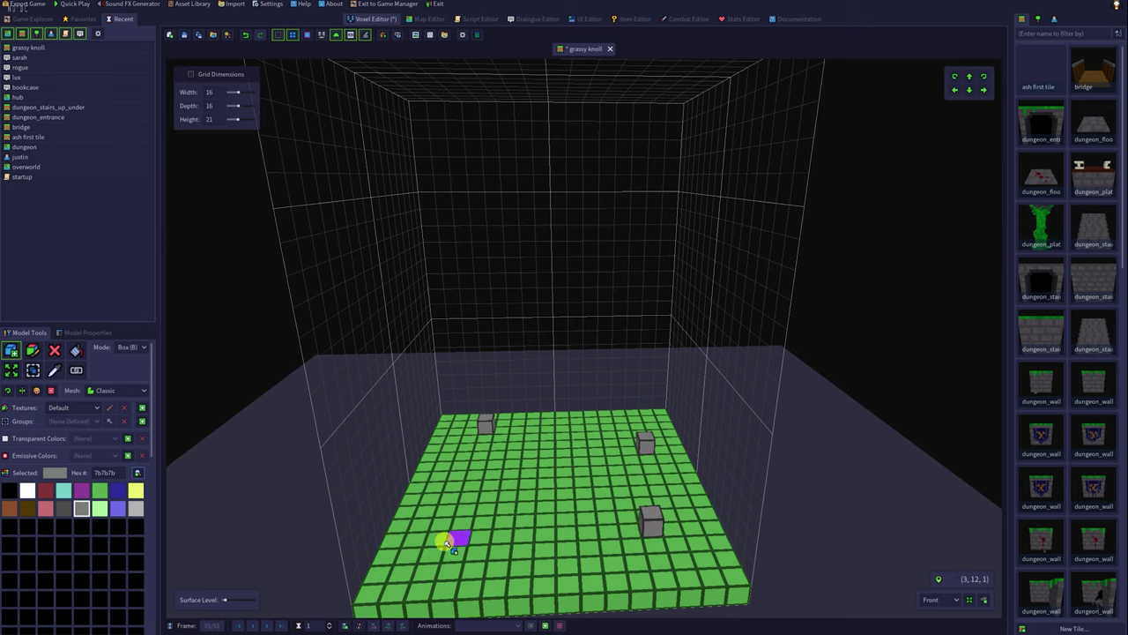
pyautogui.click(429, 546)
pyautogui.click(476, 455)
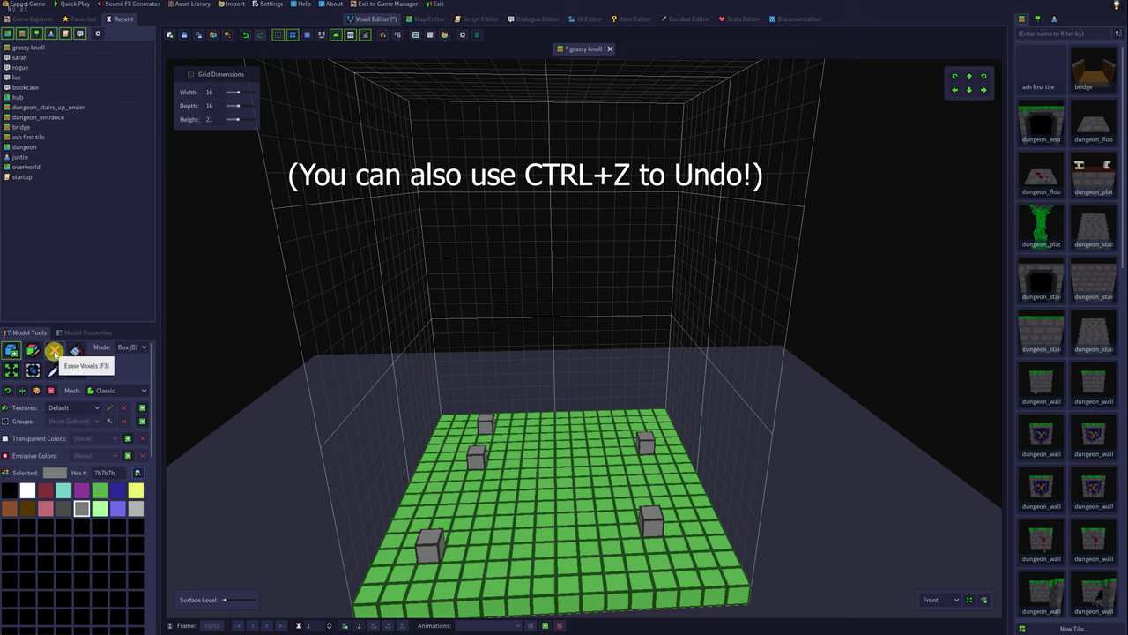
# Erase the extra gray voxel just in front of the back-left stone and save the tile
pyautogui.click(54, 351)
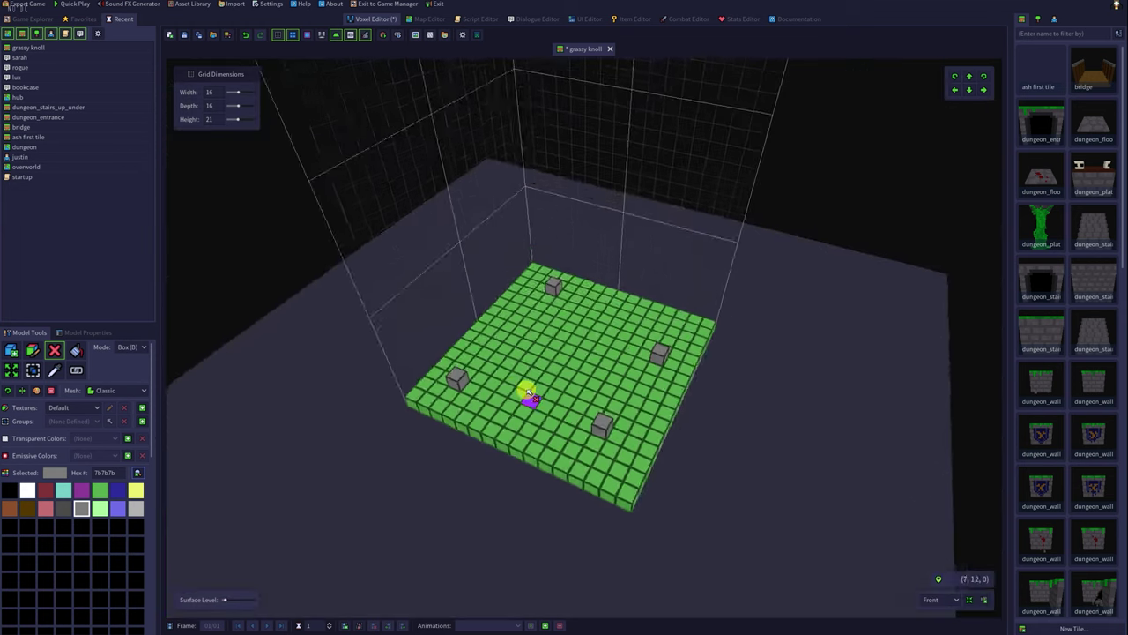
pyautogui.moveTo(528, 392); pyautogui.dragTo(586, 377, button='middle')
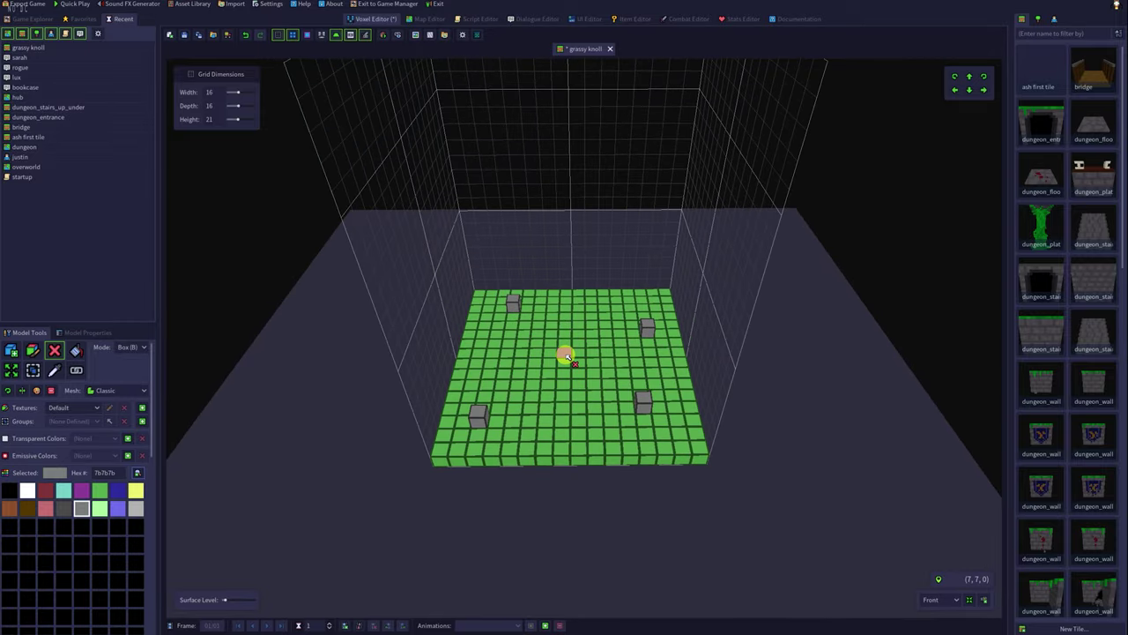
pyautogui.moveTo(567, 356); pyautogui.dragTo(563, 297, button='middle')
pyautogui.scroll(3, 563, 299)
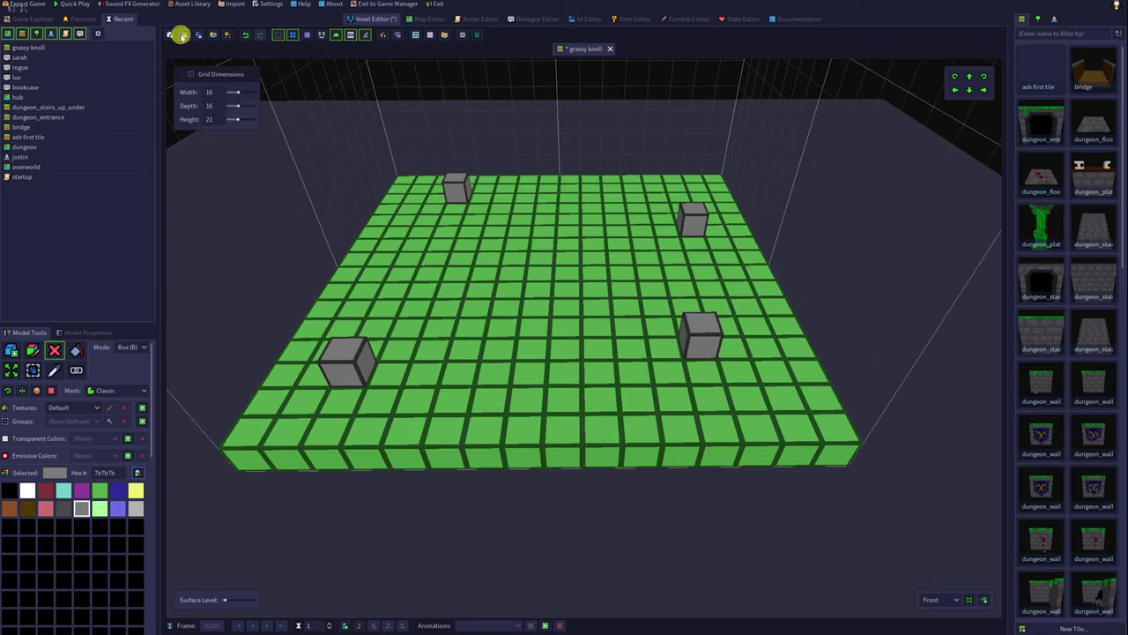
pyautogui.click(184, 36)
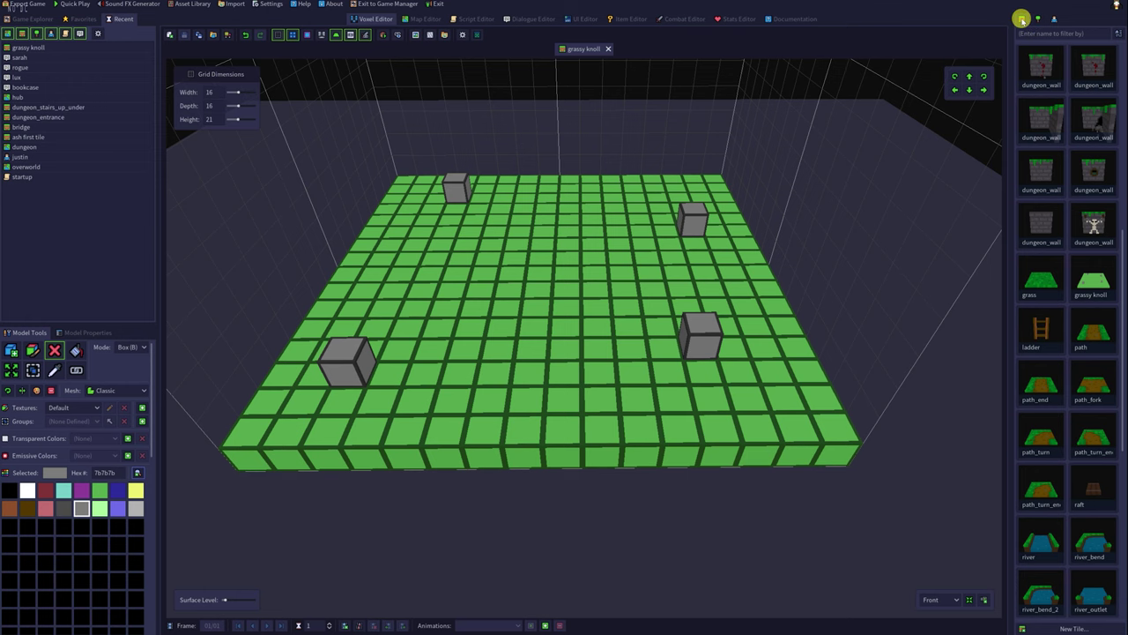
# Open the existing grass tile to examine its colour variation and return to the grassy knoll tile
pyautogui.click(1092, 289)
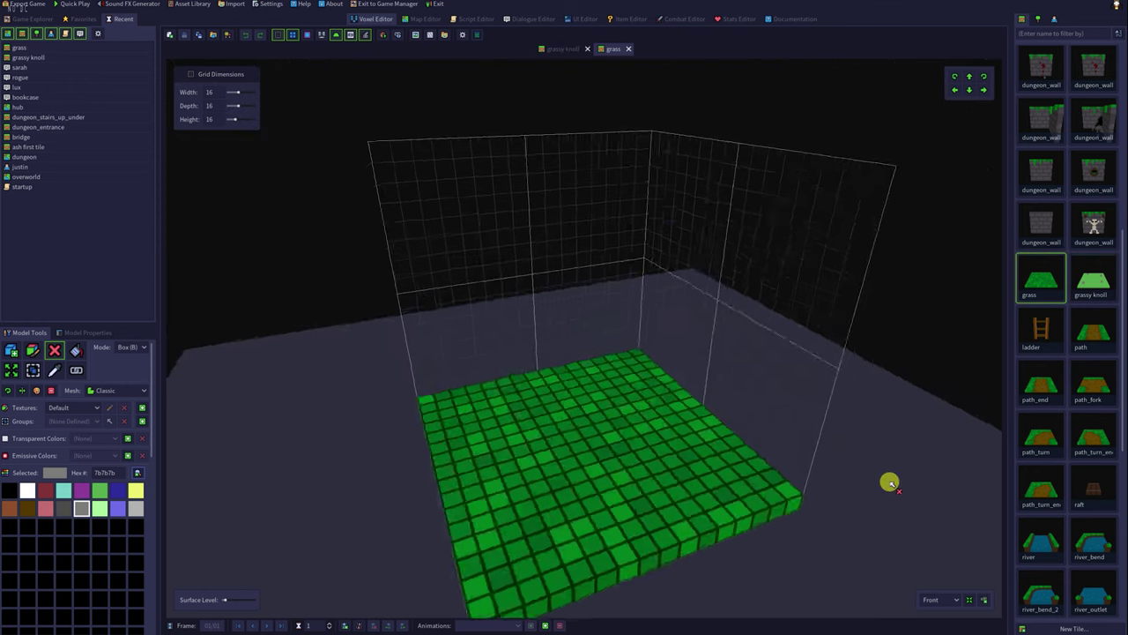
pyautogui.moveTo(889, 482); pyautogui.dragTo(845, 492, button='middle')
pyautogui.click(1094, 282)
pyautogui.doubleClick(1102, 279)
pyautogui.moveTo(953, 382); pyautogui.dragTo(922, 380, button='middle')
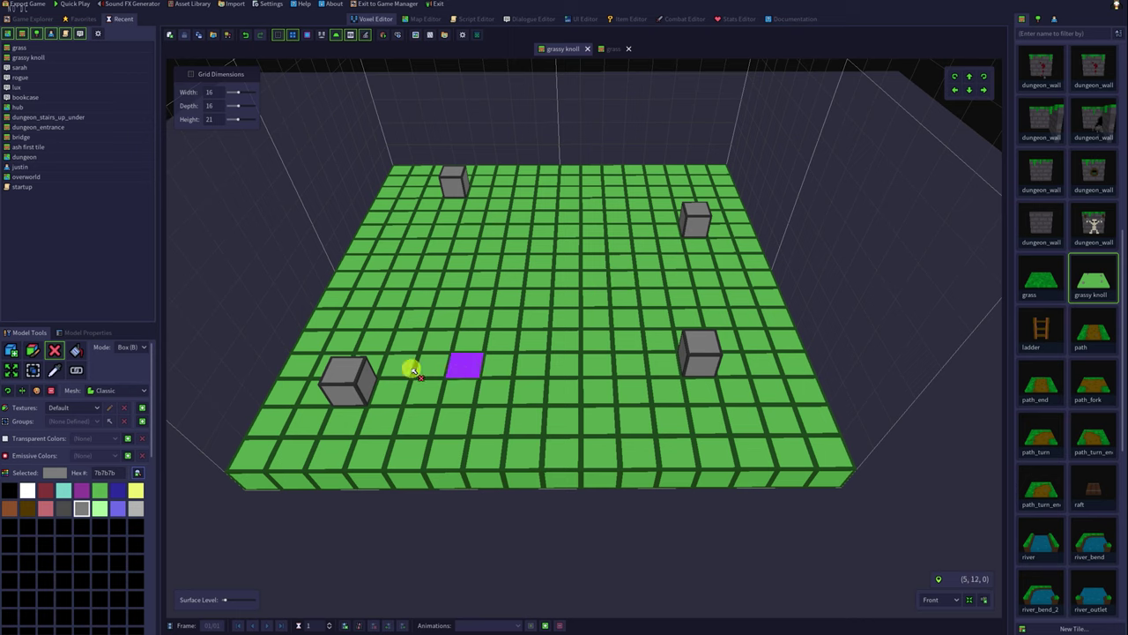
# Paint the grassy knoll's top surface light green (a9ff9f) with the Paint Voxels tool in Face mode
pyautogui.click(30, 350)
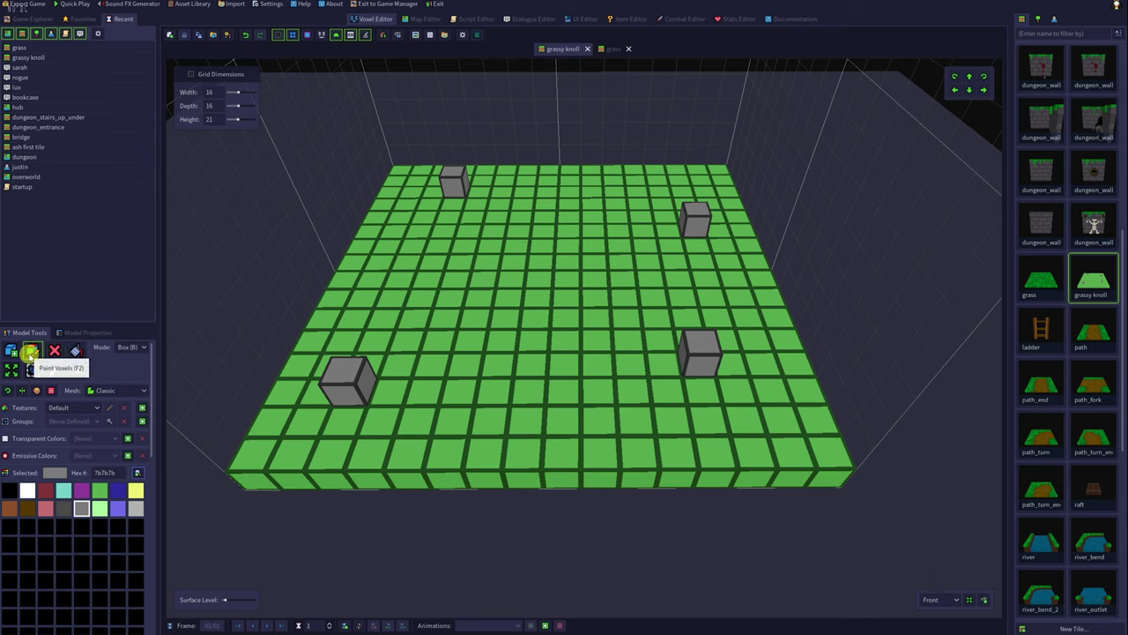
pyautogui.click(99, 490)
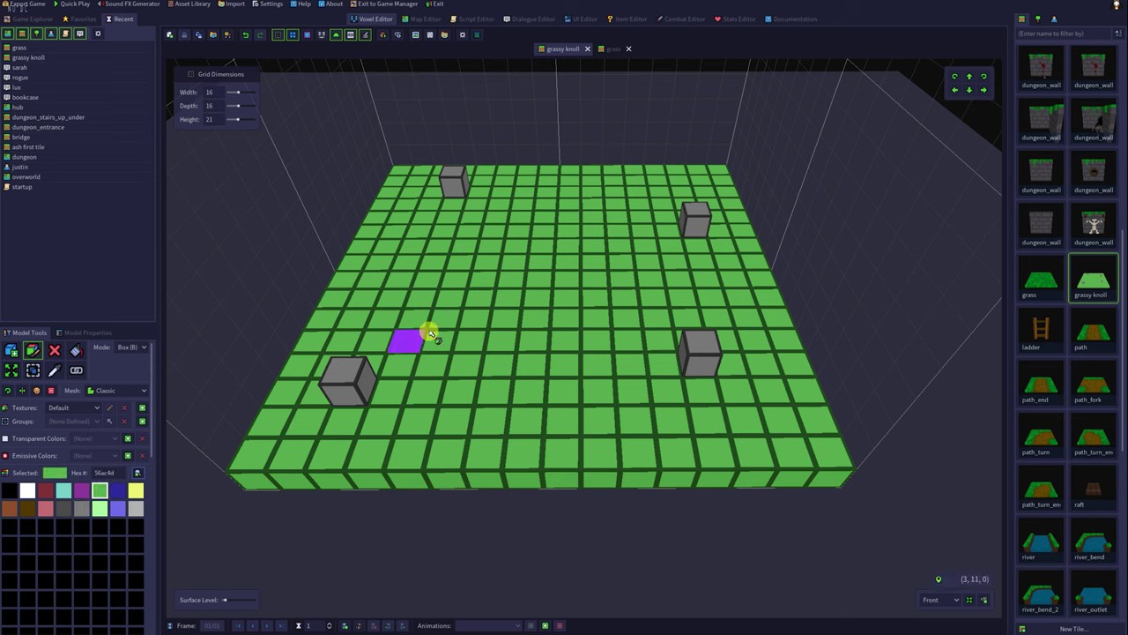
pyautogui.moveTo(407, 320)
pyautogui.mouseDown()
pyautogui.moveTo(473, 384)
pyautogui.moveTo(552, 397)
pyautogui.mouseUp()
pyautogui.click(137, 351)
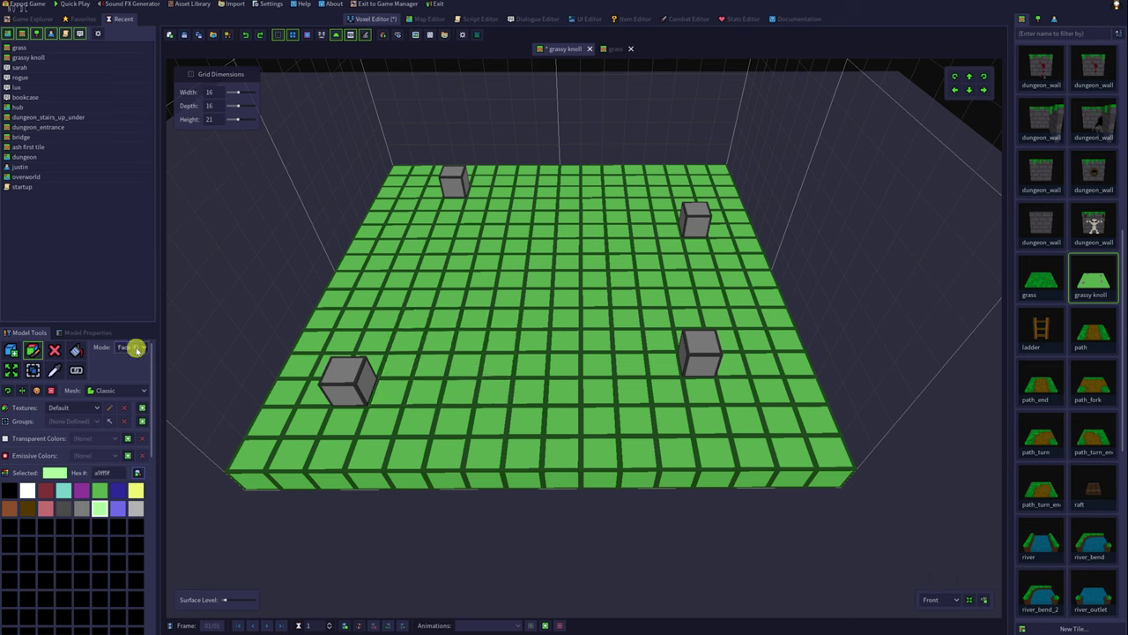
pyautogui.click(137, 349)
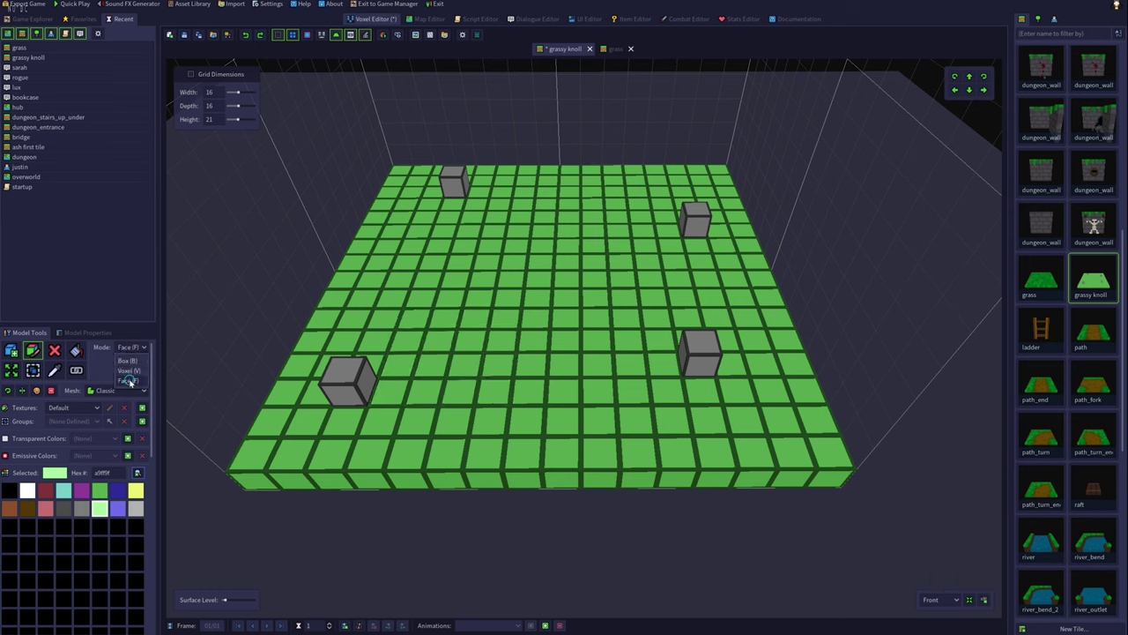
pyautogui.click(129, 380)
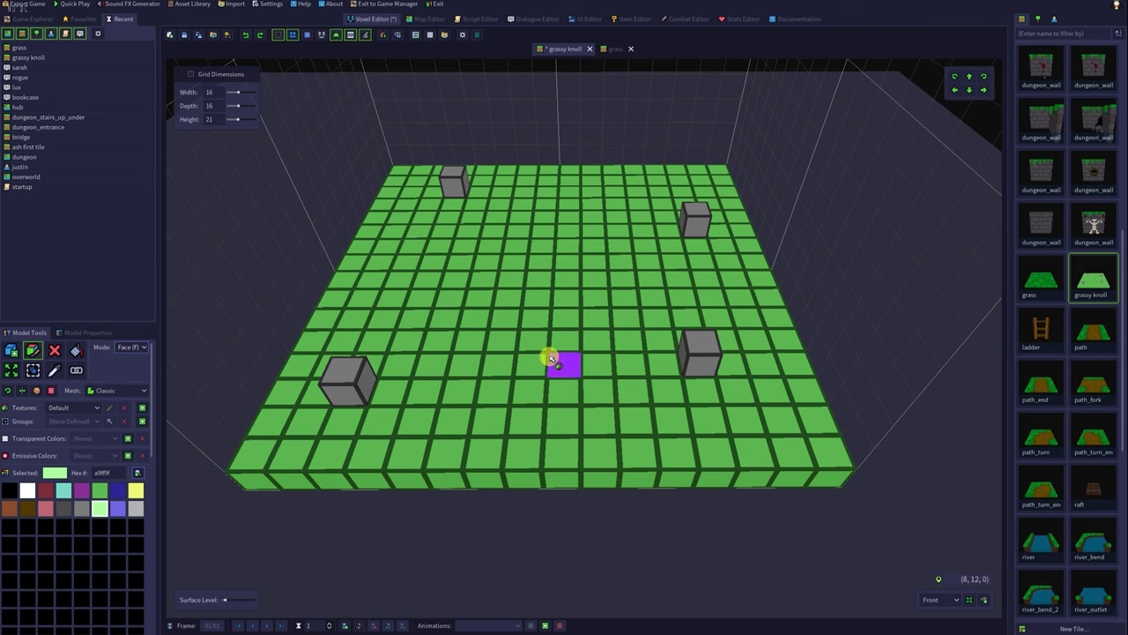
pyautogui.click(554, 362)
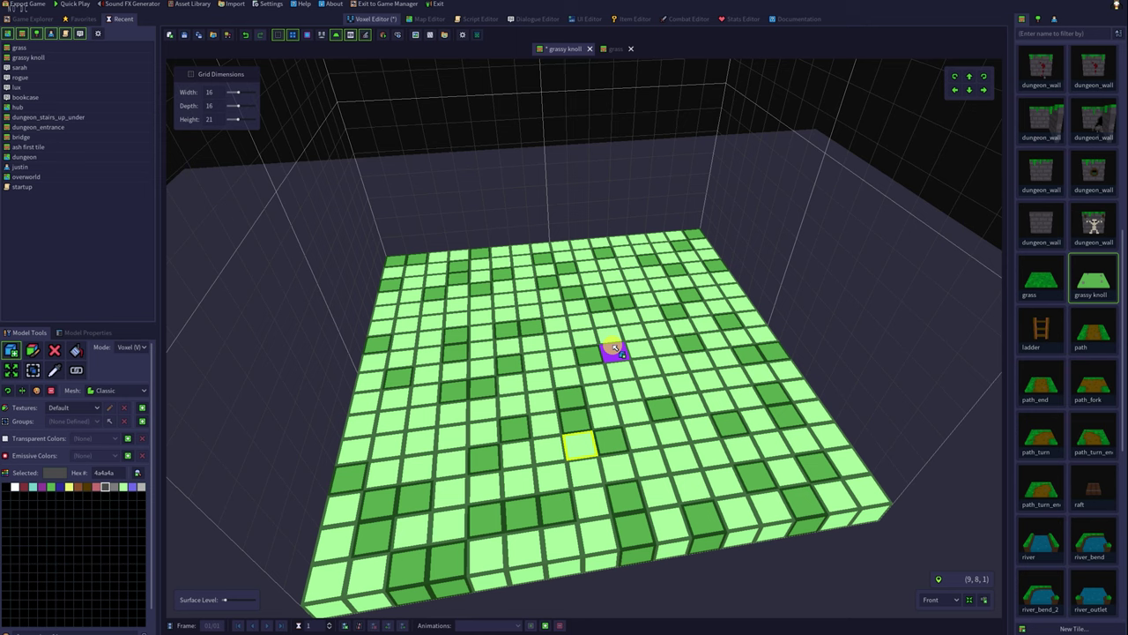
# Build a rock from dark gray (4a4a4a) voxels near the back-left corner of the grass, adding them in Box mode
pyautogui.press('b')
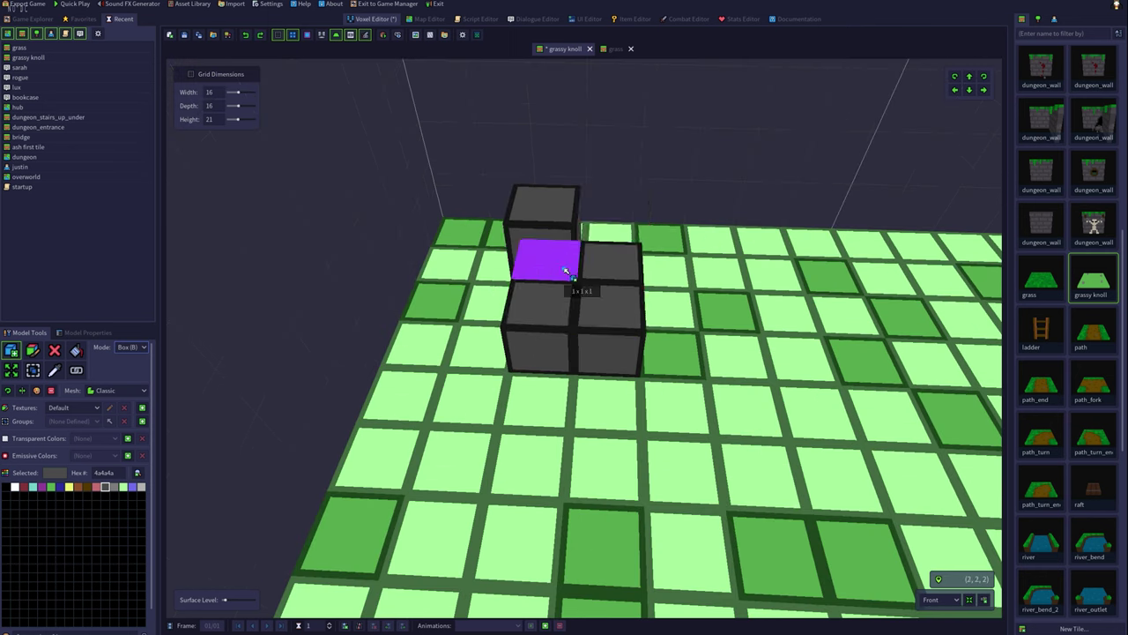
pyautogui.moveTo(566, 271); pyautogui.dragTo(591, 300)
pyautogui.moveTo(552, 209); pyautogui.dragTo(591, 244)
# Try the grid at 32 × 32 × 48 and set its dimensions to width 16, depth 16 and height 16
pyautogui.scroll(-5, 695, 344)
pyautogui.scroll(-5, 694, 344)
pyautogui.moveTo(698, 337); pyautogui.dragTo(275, 134, button='middle')
pyautogui.moveTo(236, 92); pyautogui.dragTo(259, 91)
pyautogui.moveTo(559, 431); pyautogui.dragTo(524, 427, button='middle')
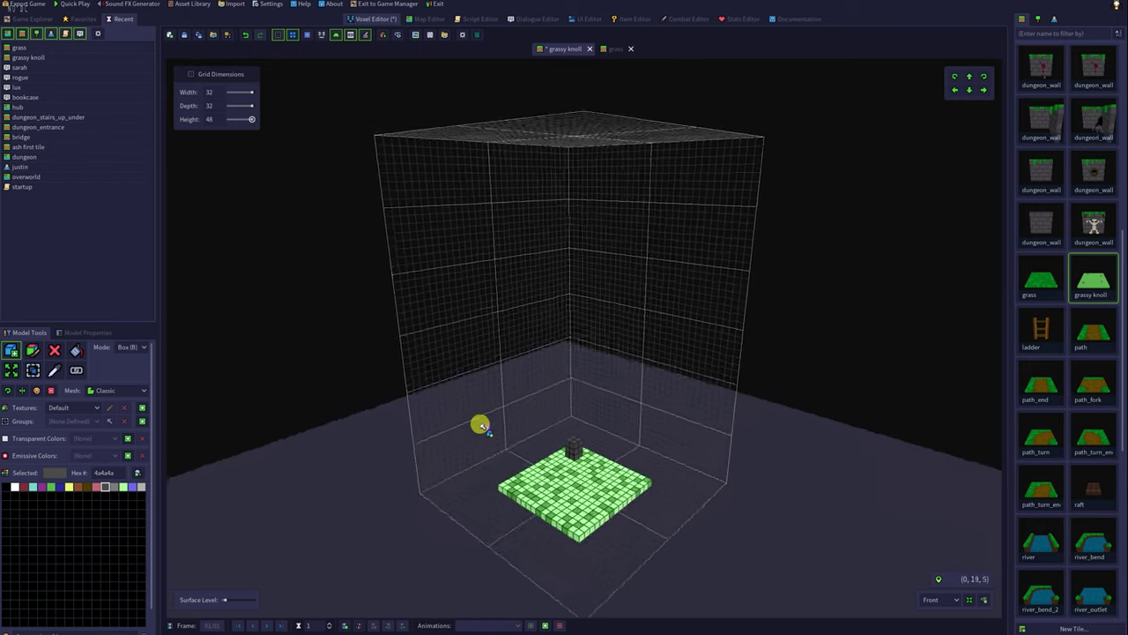
pyautogui.moveTo(476, 426); pyautogui.dragTo(576, 441, button='right')
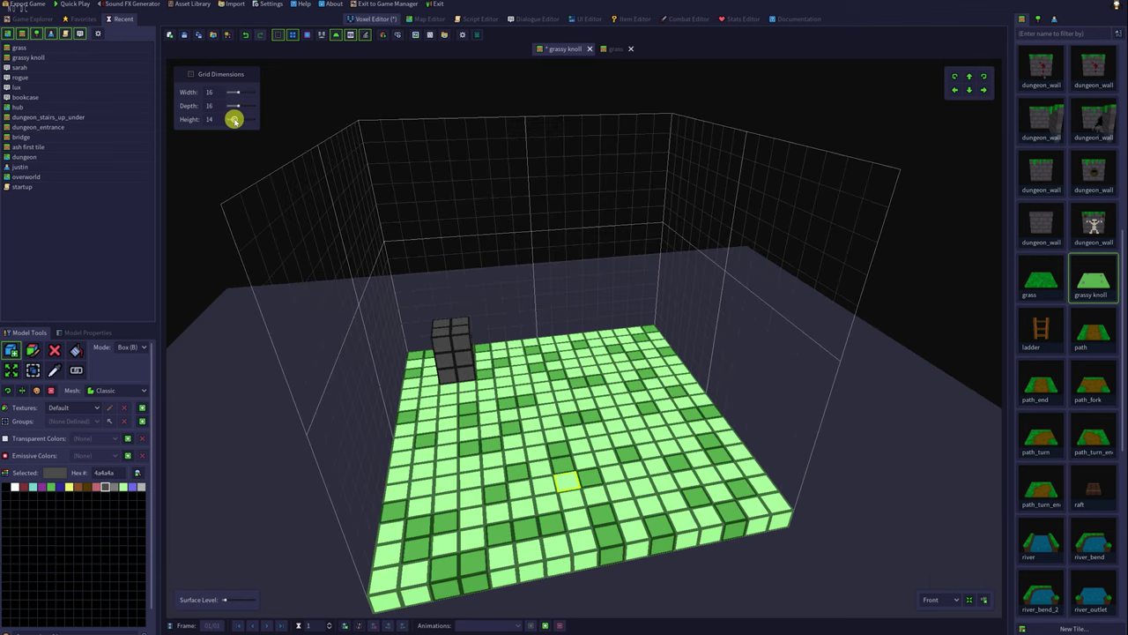
pyautogui.moveTo(233, 120); pyautogui.dragTo(235, 121)
# Raise the dark gray rock into a taller tower and scatter single dark gray voxels flush within the surrounding grass
pyautogui.click(467, 396)
pyautogui.scroll(5, 464, 430)
pyautogui.click(492, 231)
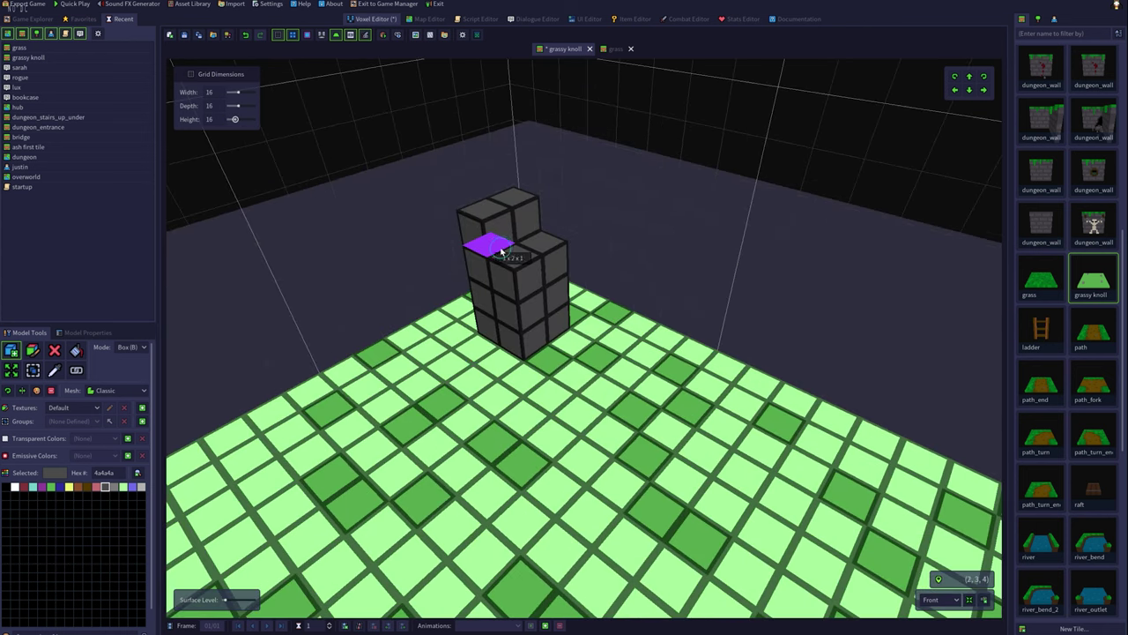
pyautogui.scroll(-5, 523, 250)
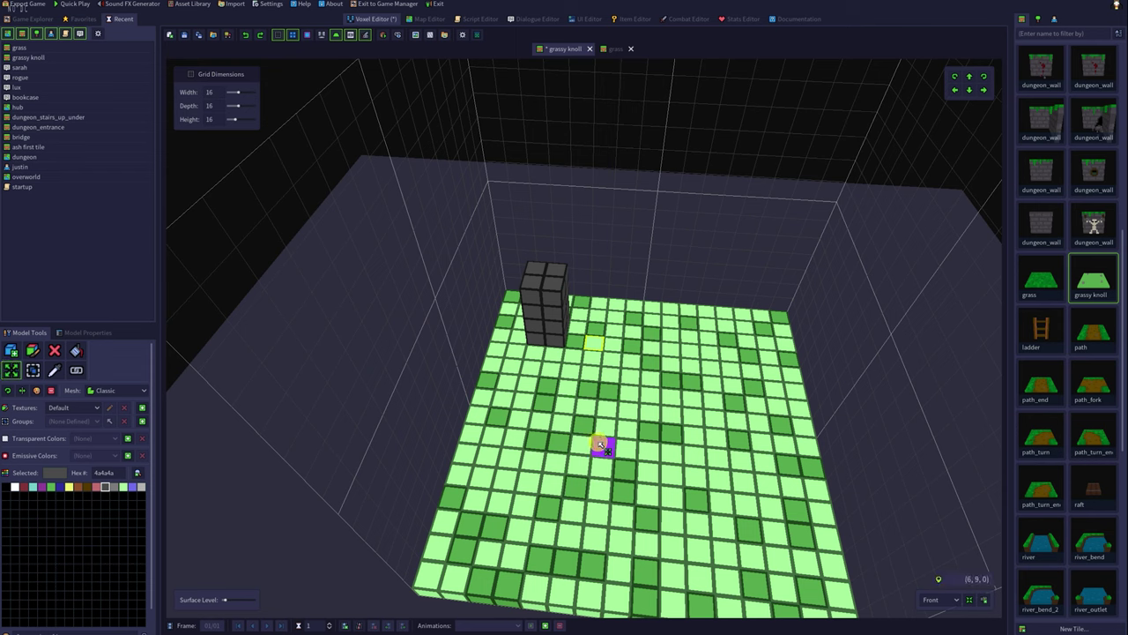
pyautogui.moveTo(600, 444); pyautogui.dragTo(695, 500)
# Select the top 2 × 2 × 2 voxels of the rock tower and move them sideways off the column
pyautogui.click(33, 370)
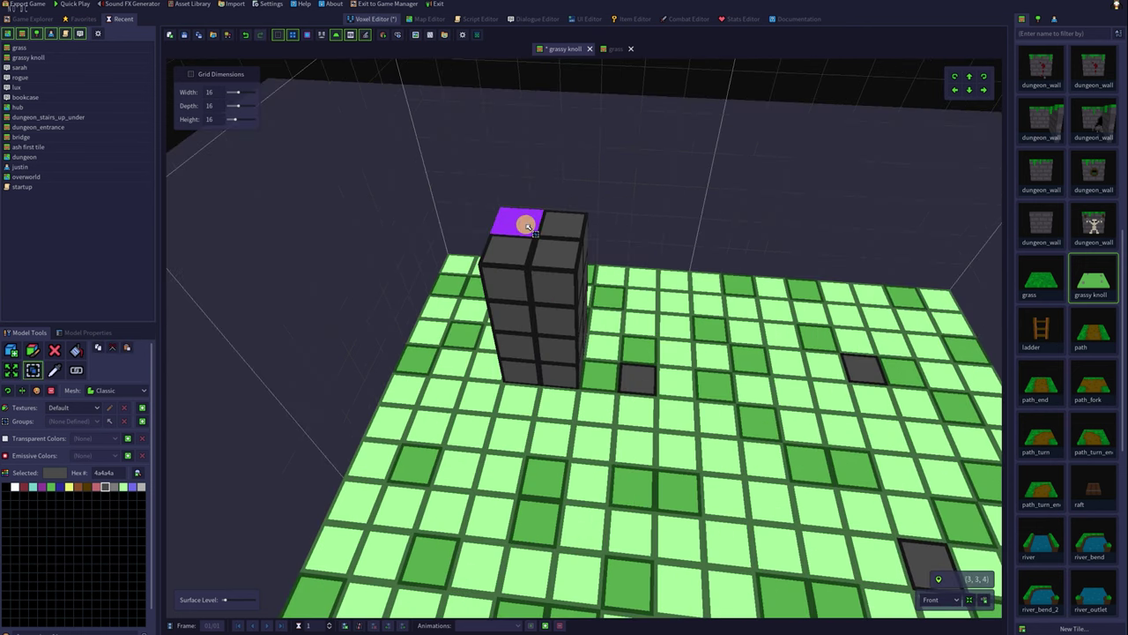
pyautogui.moveTo(527, 225); pyautogui.dragTo(551, 254)
pyautogui.scroll(-4, 551, 255)
pyautogui.click(12, 371)
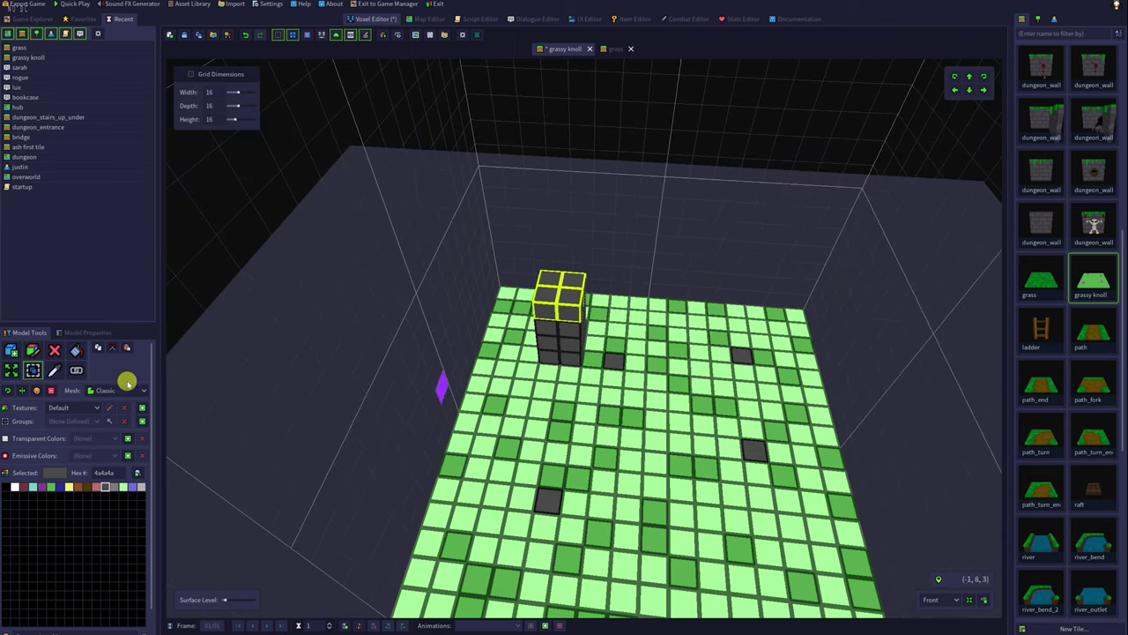
pyautogui.moveTo(570, 293); pyautogui.dragTo(740, 301)
# Reposition the upper block and the loose rock voxels beneath it so the top overhangs the base
pyautogui.scroll(3, 740, 301)
pyautogui.moveTo(740, 300); pyautogui.dragTo(585, 271, button='middle')
pyautogui.moveTo(586, 272); pyautogui.dragTo(781, 531)
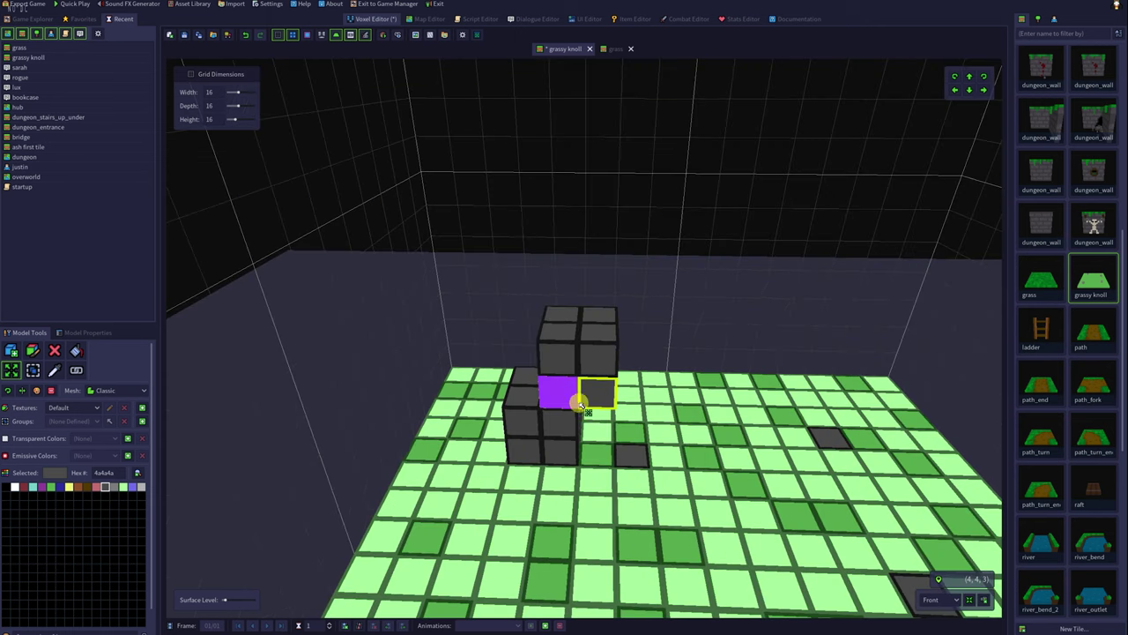
pyautogui.moveTo(581, 403); pyautogui.dragTo(493, 206)
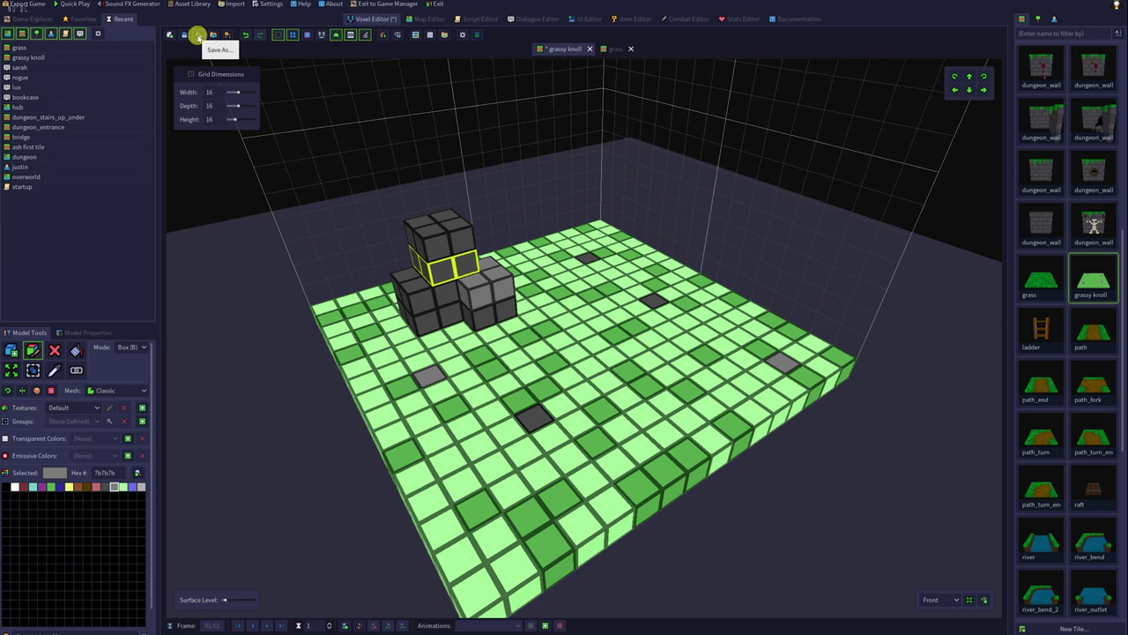
# Save the model as a new tile named "grassy knoll rock"
pyautogui.click(199, 36)
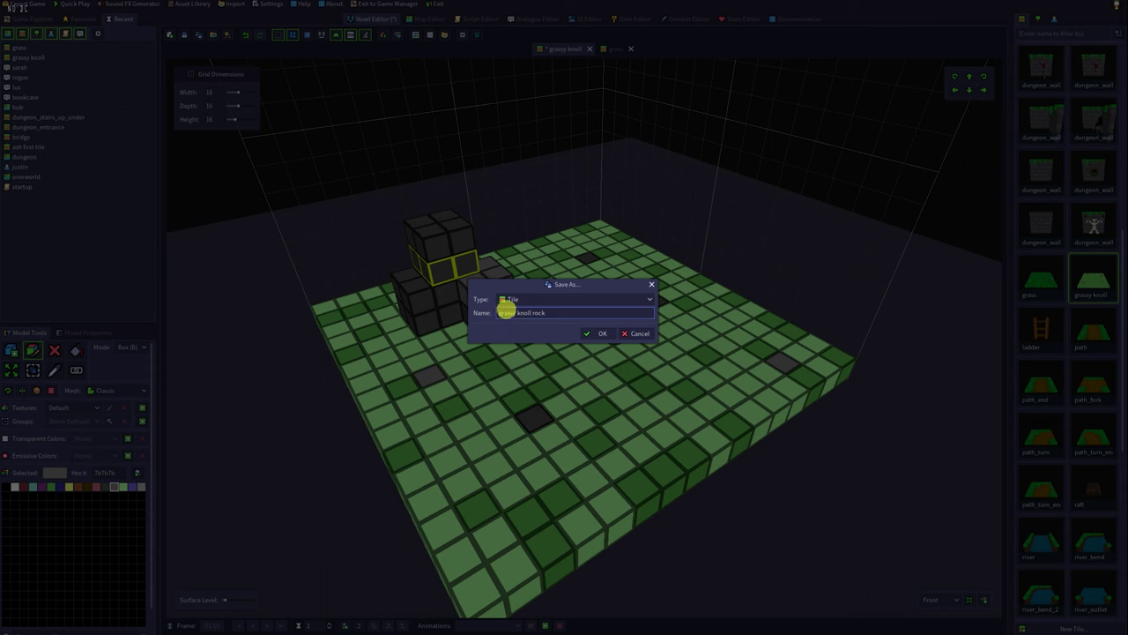
pyautogui.click(596, 333)
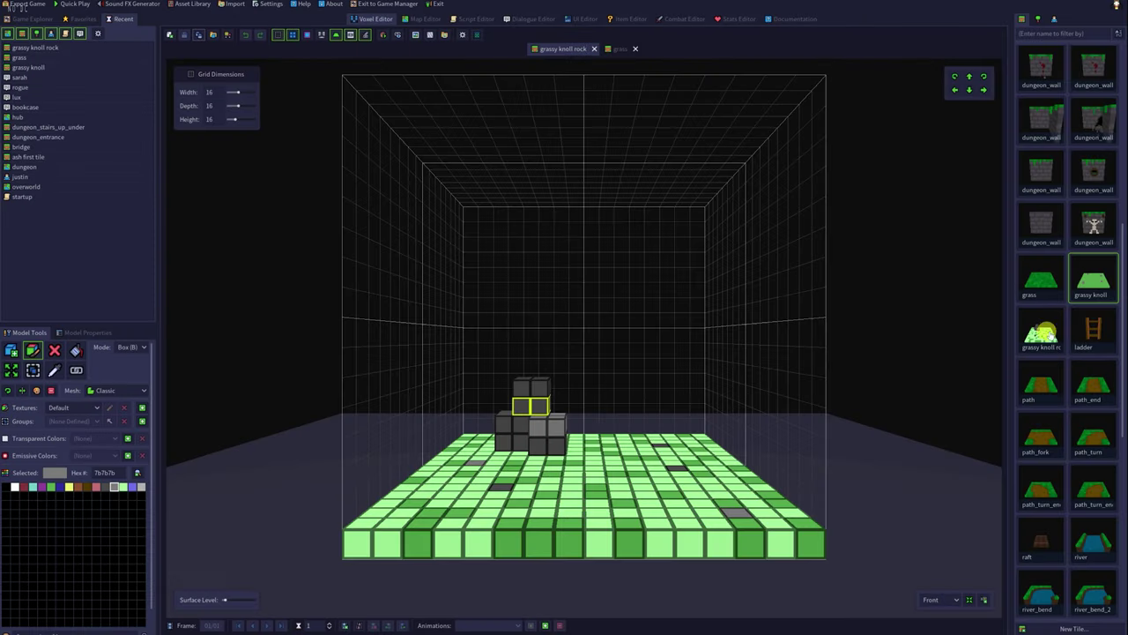
# Open the skeleton, secret and pipe_bottom dungeon wall tiles and path_turn_end_1 to examine them, and look over the hub map
pyautogui.click(1093, 227)
pyautogui.click(1041, 227)
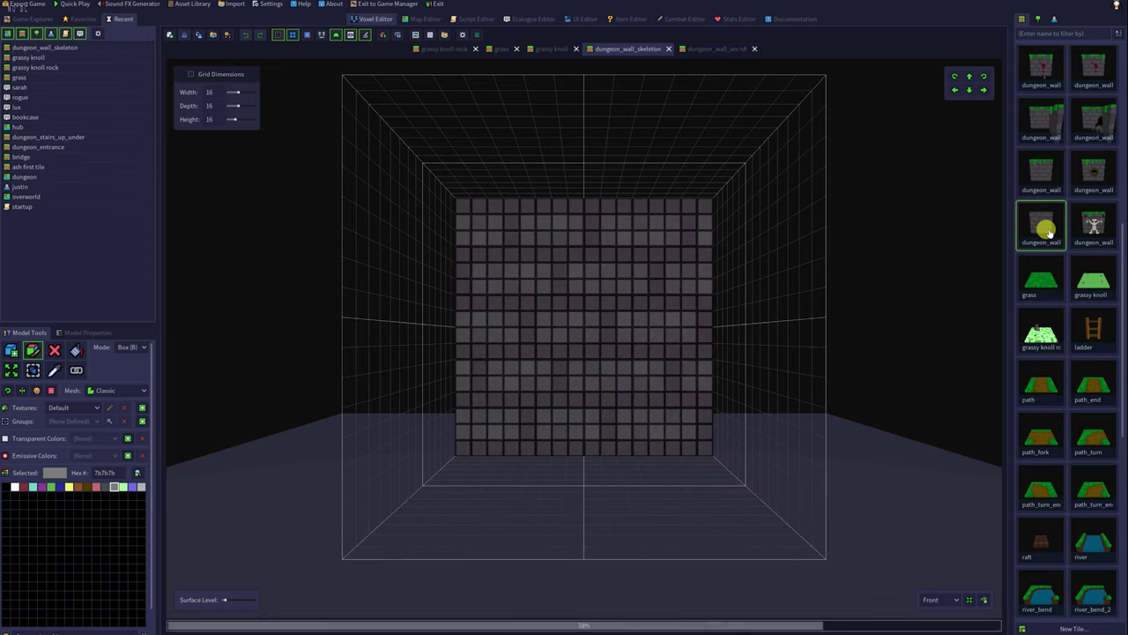
pyautogui.click(1037, 174)
pyautogui.click(1044, 493)
pyautogui.moveTo(874, 469); pyautogui.dragTo(863, 518, button='middle')
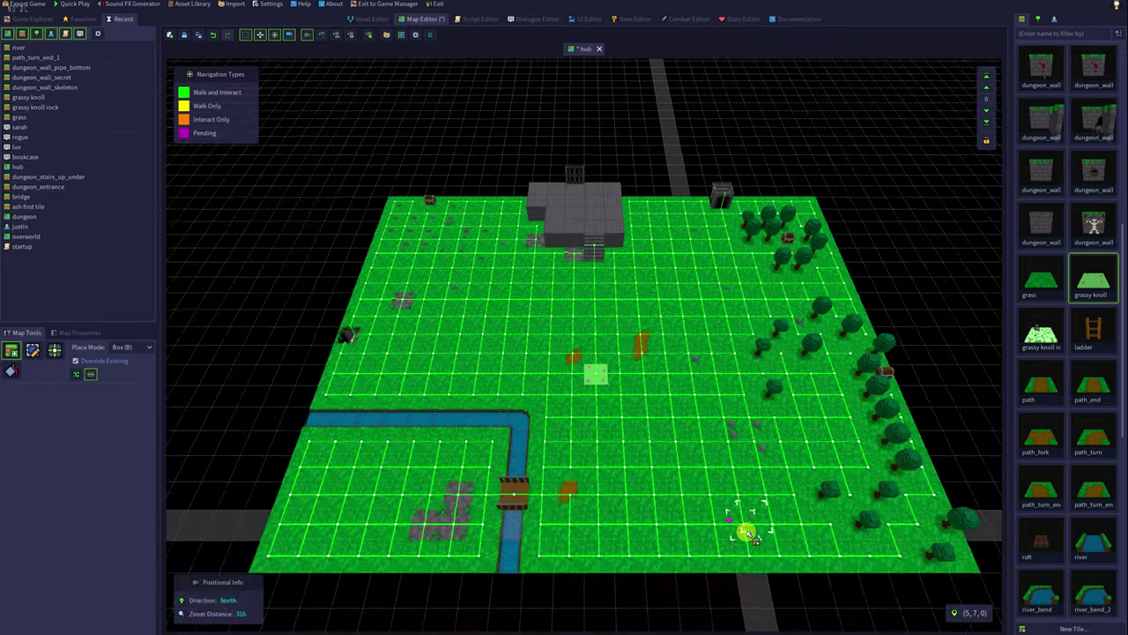
pyautogui.scroll(3, 745, 536)
pyautogui.scroll(-3, 745, 536)
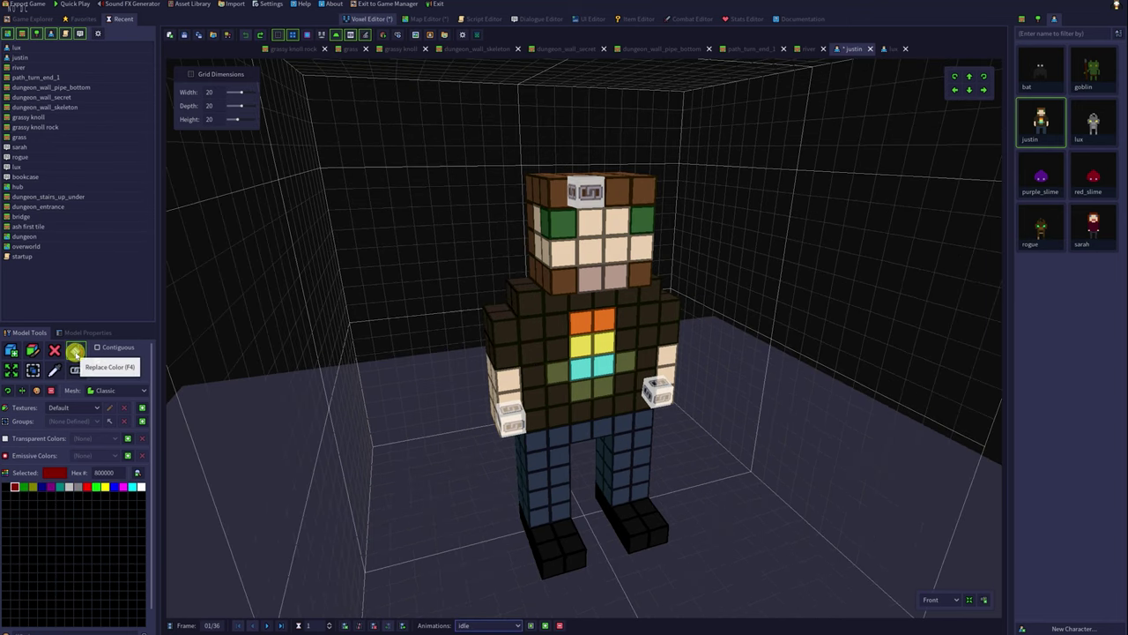
# Replace the character's dark brown shirt color with dark red (800000) on all frames and play the idle animation
pyautogui.click(85, 354)
pyautogui.click(113, 361)
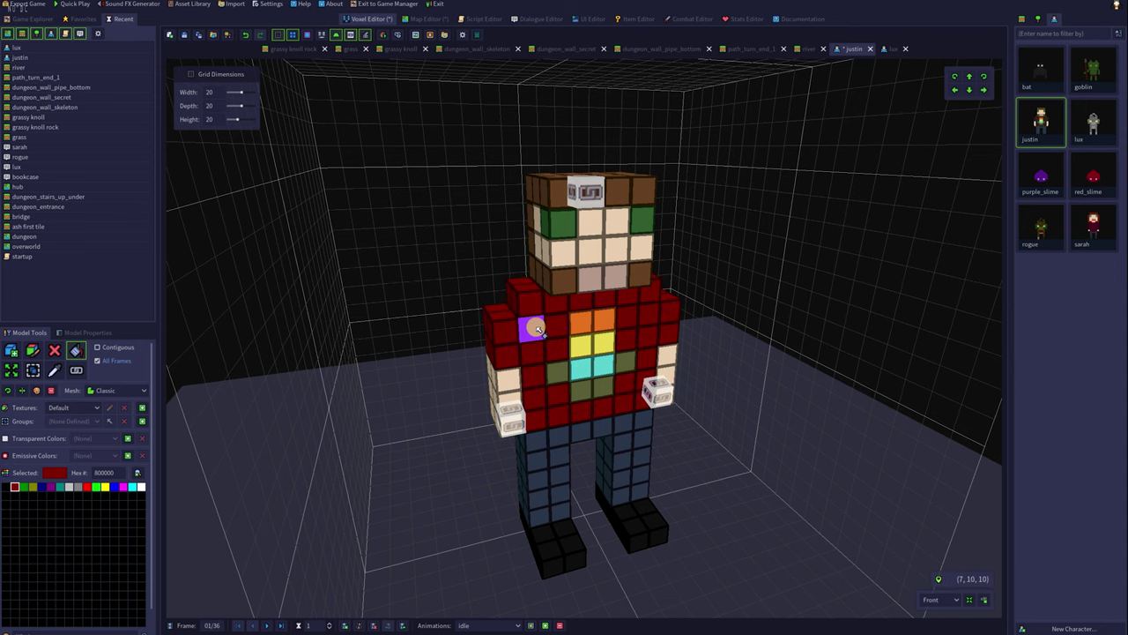
pyautogui.moveTo(713, 516); pyautogui.dragTo(643, 493, button='middle')
pyautogui.click(527, 626)
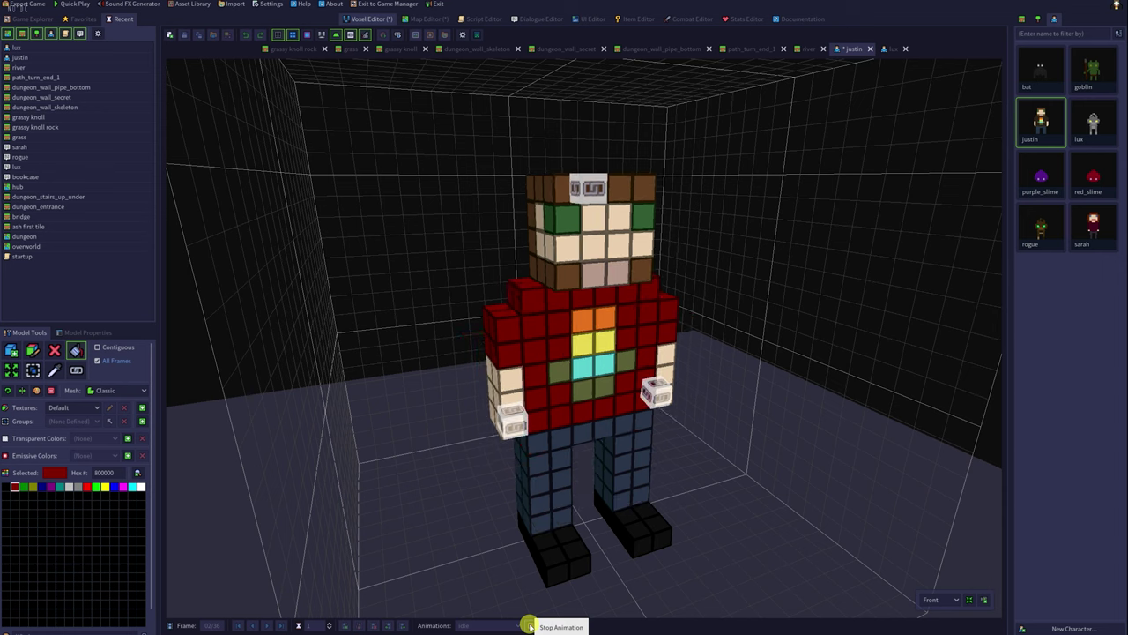
pyautogui.click(527, 626)
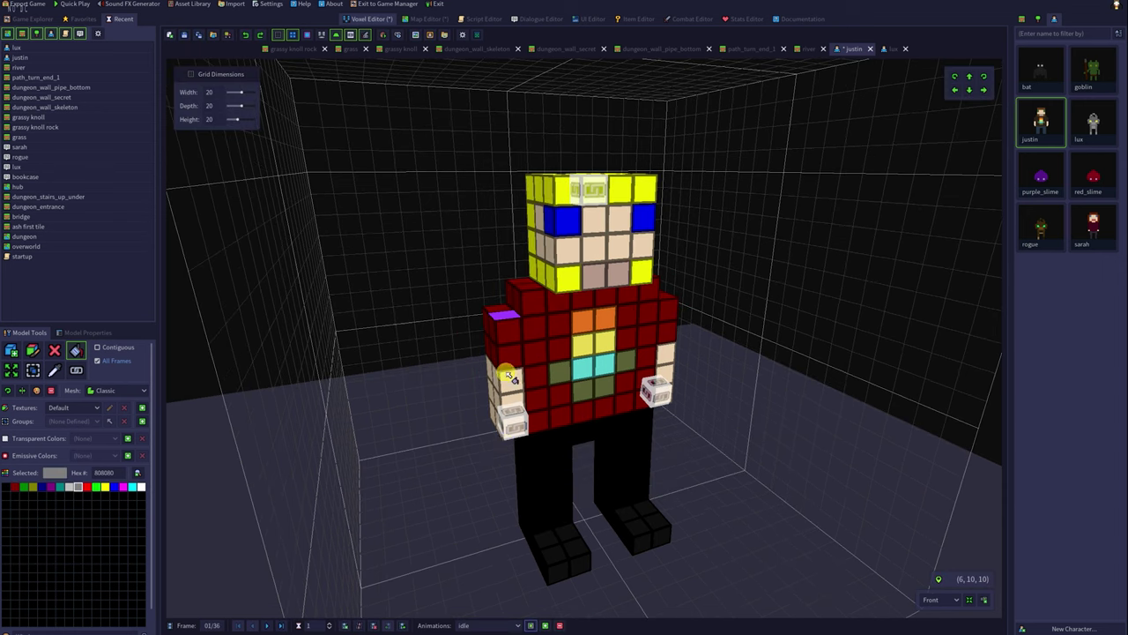
# Play the idle animation to check the character's yellow hair, blue eyes and black trousers from several angles
pyautogui.click(530, 626)
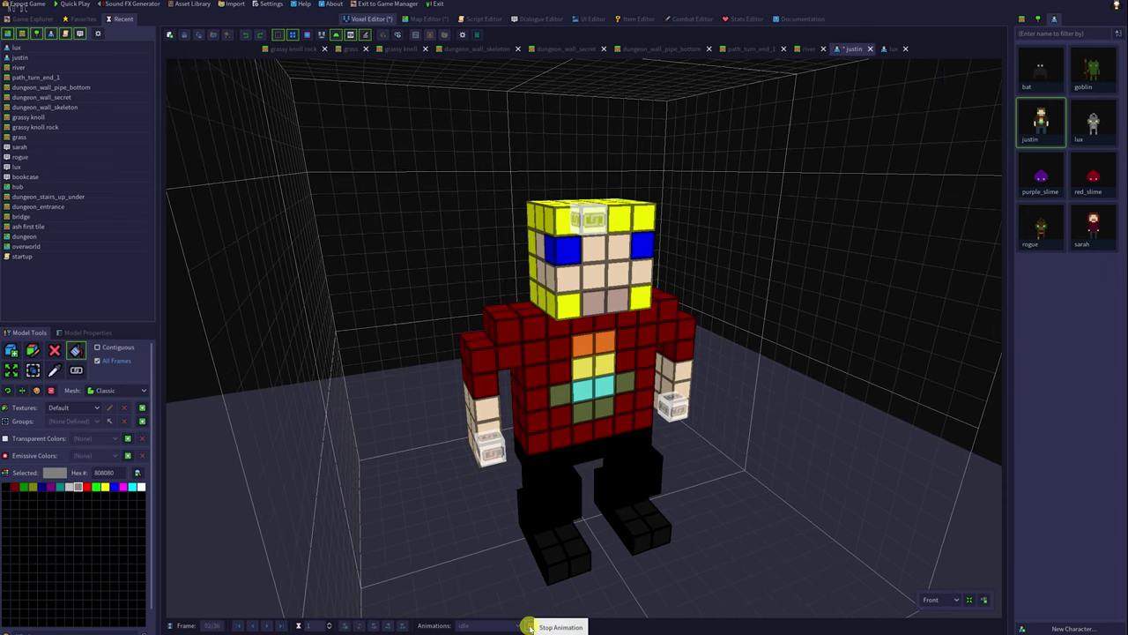
pyautogui.moveTo(761, 491); pyautogui.dragTo(672, 484, button='middle')
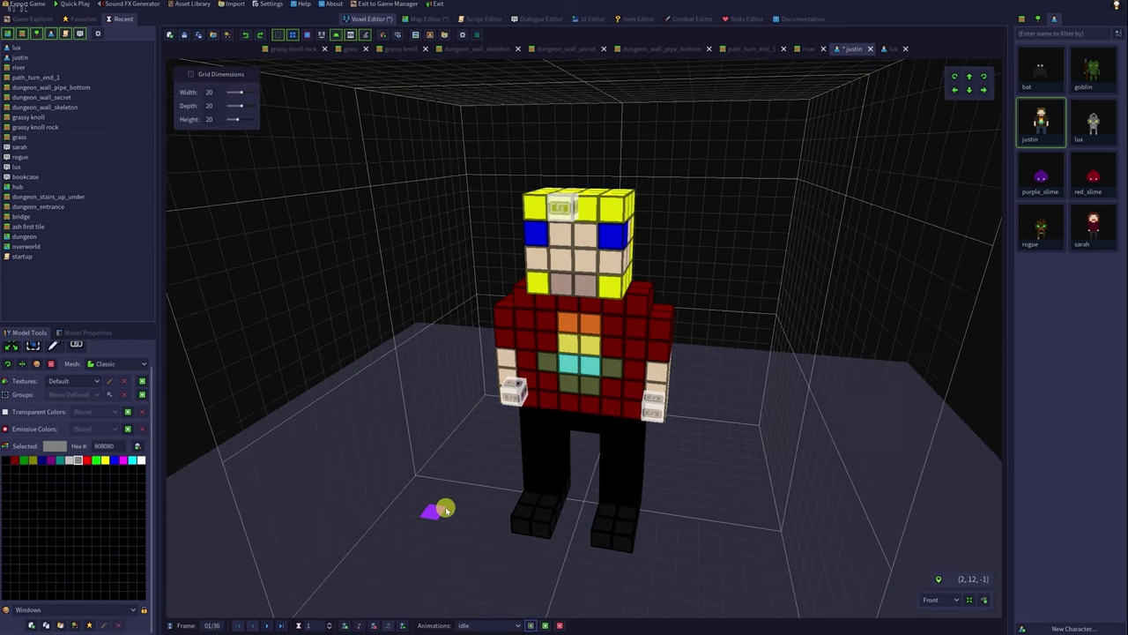
pyautogui.moveTo(444, 509); pyautogui.dragTo(461, 509, button='middle')
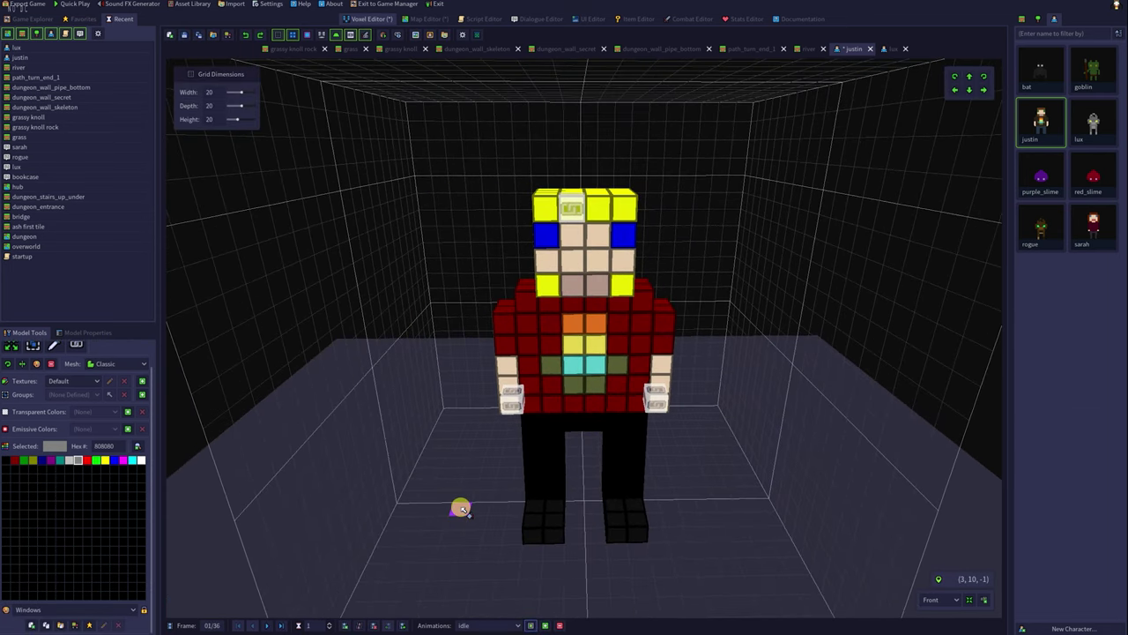
pyautogui.moveTo(462, 510); pyautogui.dragTo(479, 515, button='right')
# Browse the available palettes, apply the Windows palette to all frames of the character and play the idle animation
pyautogui.click(67, 609)
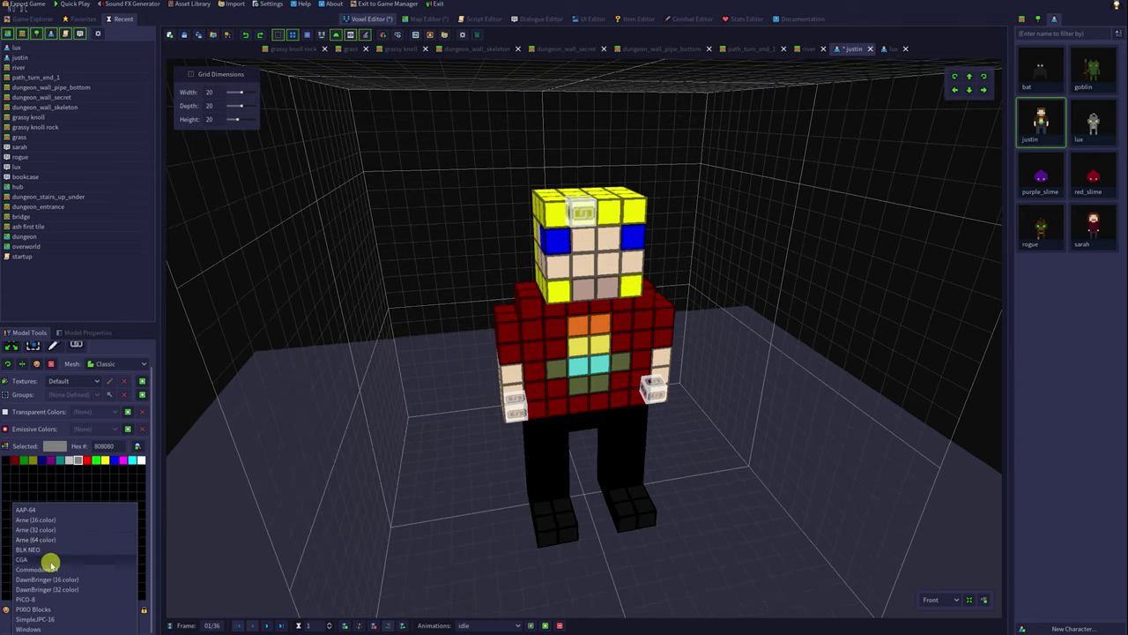
pyautogui.click(45, 569)
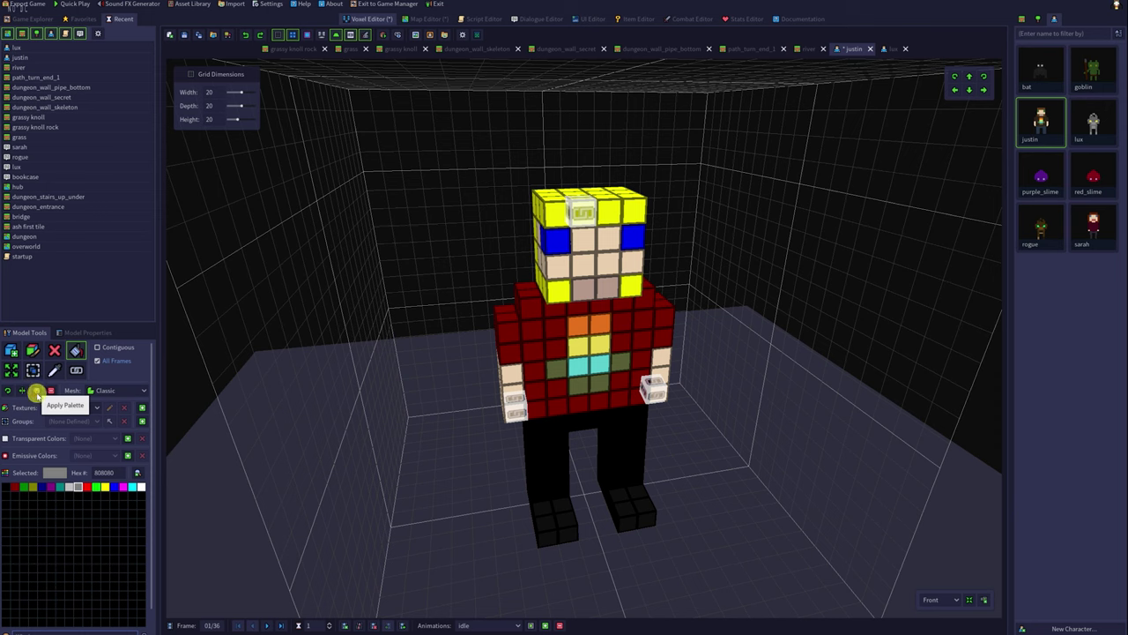
pyautogui.click(37, 391)
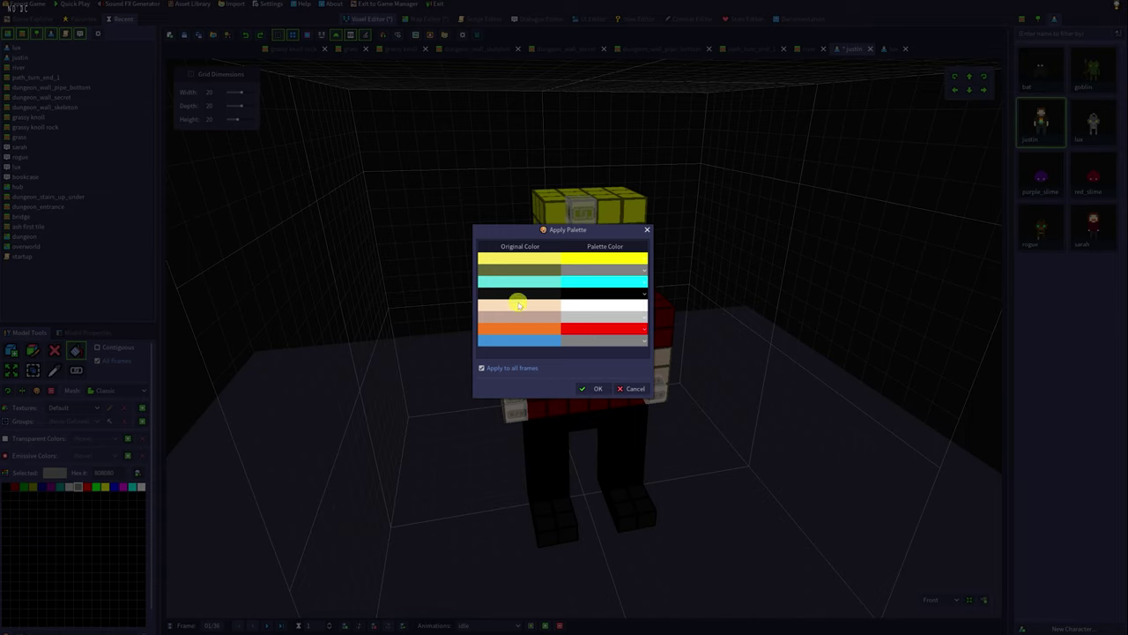
pyautogui.click(596, 390)
pyautogui.moveTo(655, 497)
pyautogui.mouseDown()
pyautogui.moveTo(745, 500)
pyautogui.moveTo(660, 493)
pyautogui.moveTo(639, 507)
pyautogui.mouseUp()
pyautogui.click(531, 625)
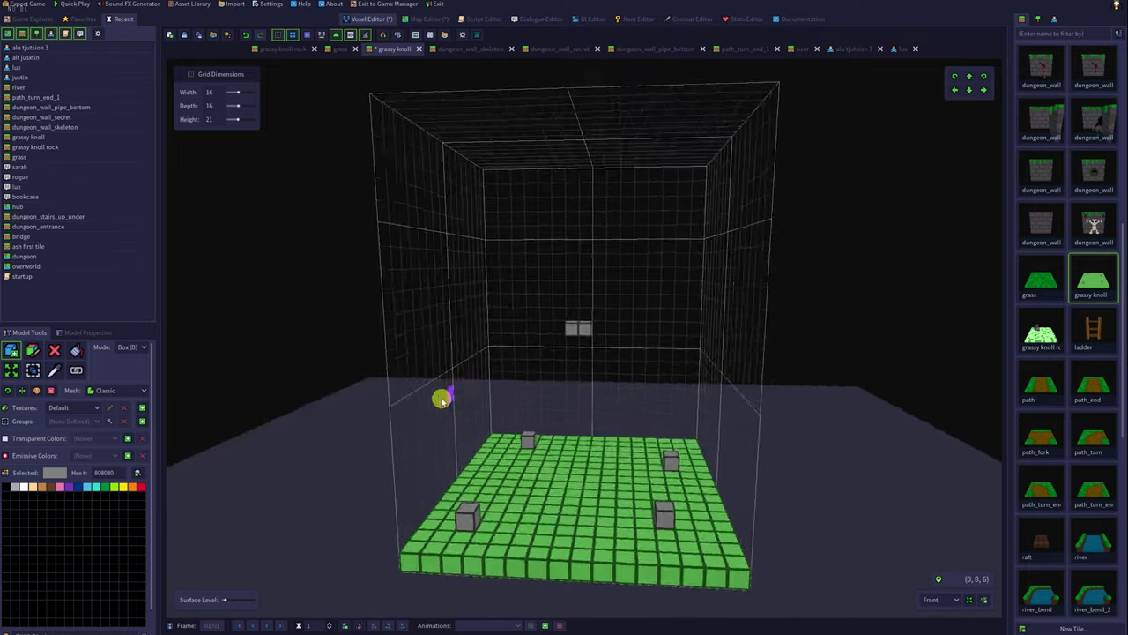
# Build large stepped gray (808080) blocks above the grassy knoll's green layer using Box mode
pyautogui.moveTo(438, 400); pyautogui.dragTo(399, 399)
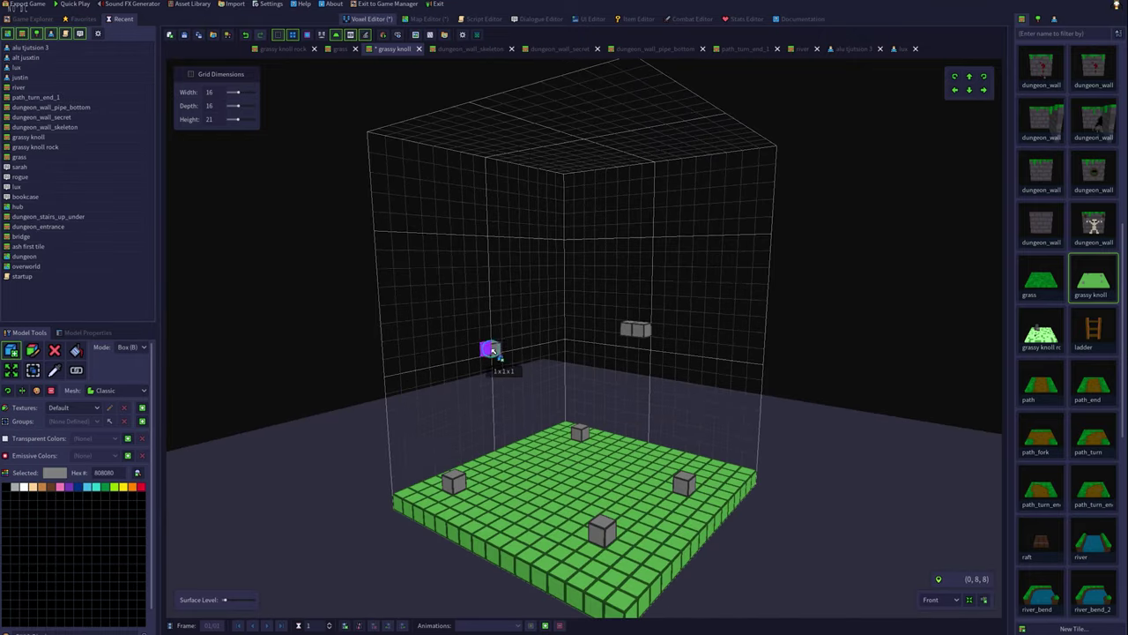
pyautogui.moveTo(657, 409); pyautogui.dragTo(791, 408, button='middle')
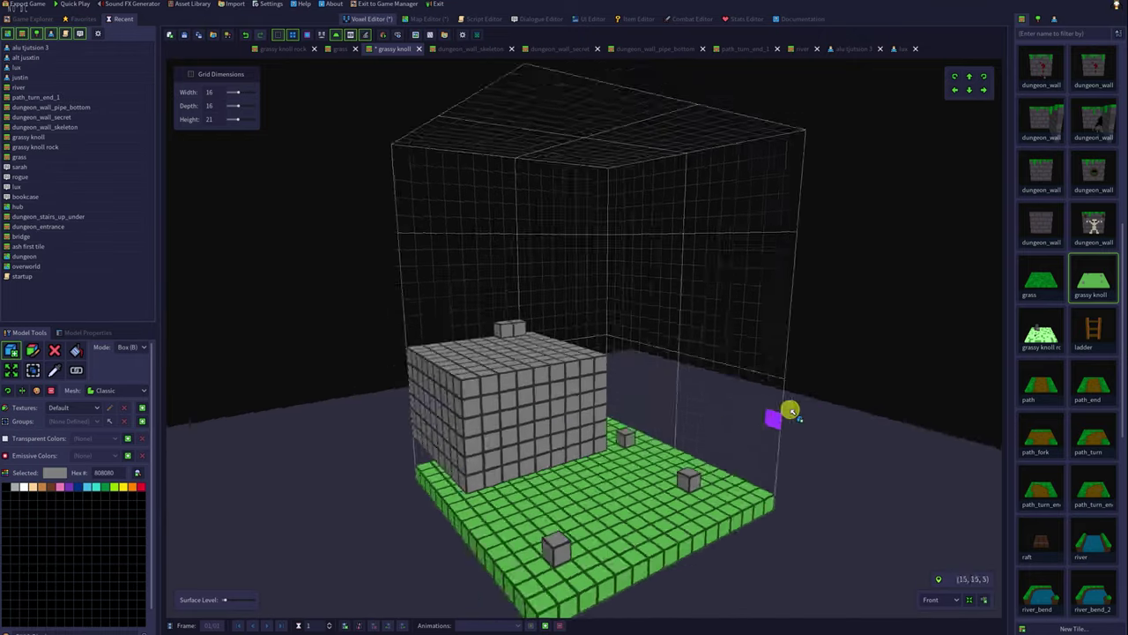
pyautogui.moveTo(705, 458); pyautogui.dragTo(776, 423)
pyautogui.moveTo(775, 423); pyautogui.dragTo(975, 549, button='middle')
pyautogui.moveTo(976, 548); pyautogui.dragTo(730, 383)
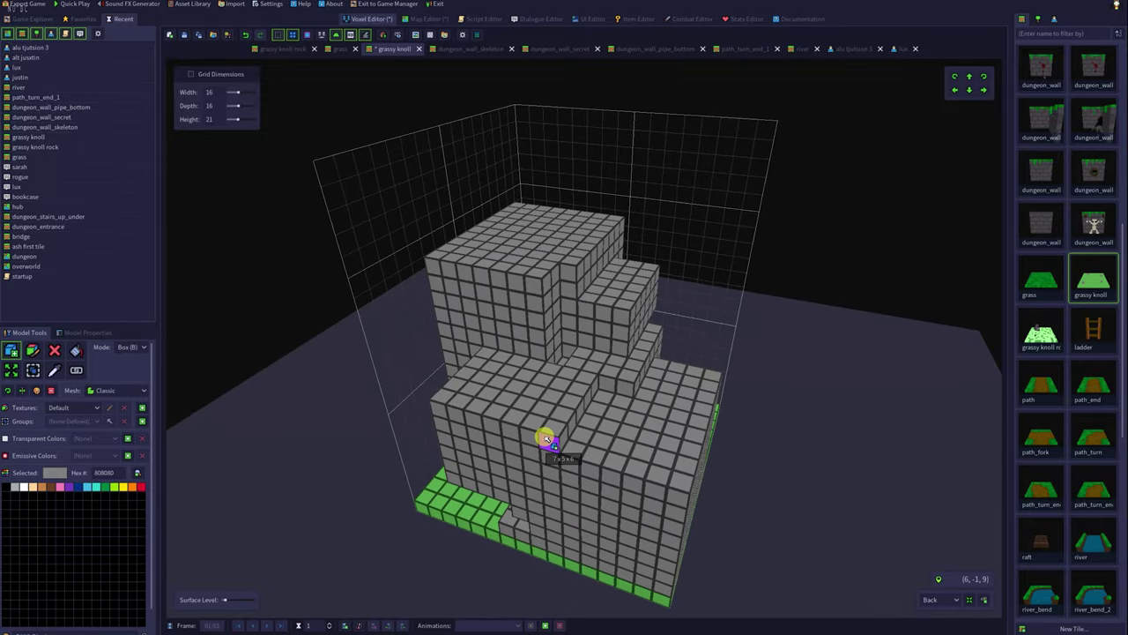
pyautogui.moveTo(546, 438); pyautogui.dragTo(658, 345)
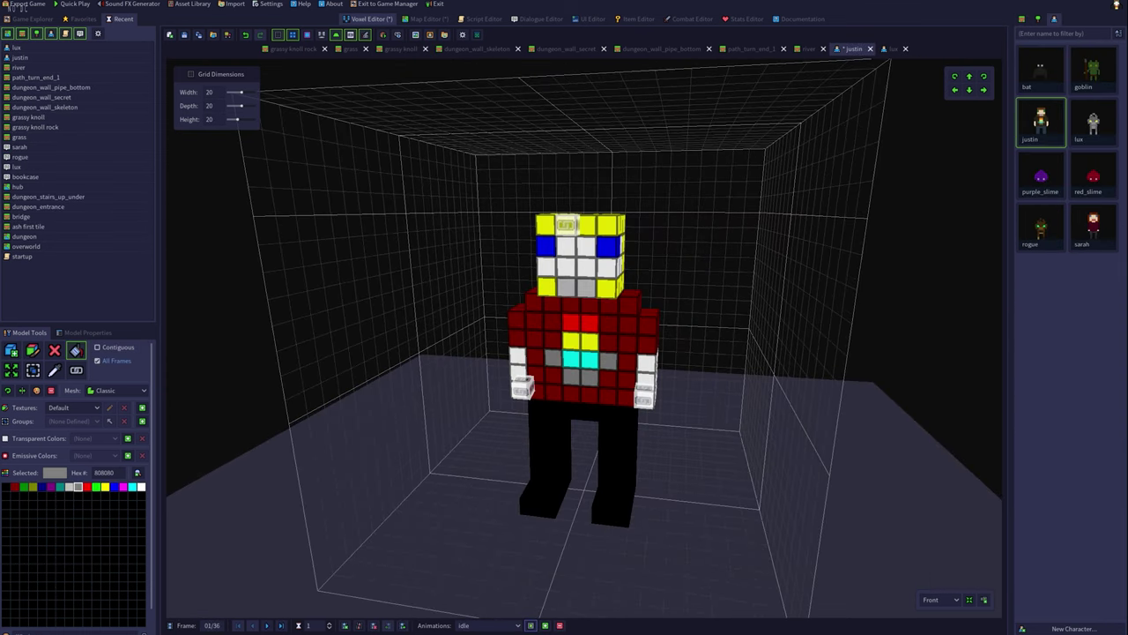
# Bring up the tile list and examine the recolored character in the model editor and its copies on the hub map
pyautogui.click(1019, 18)
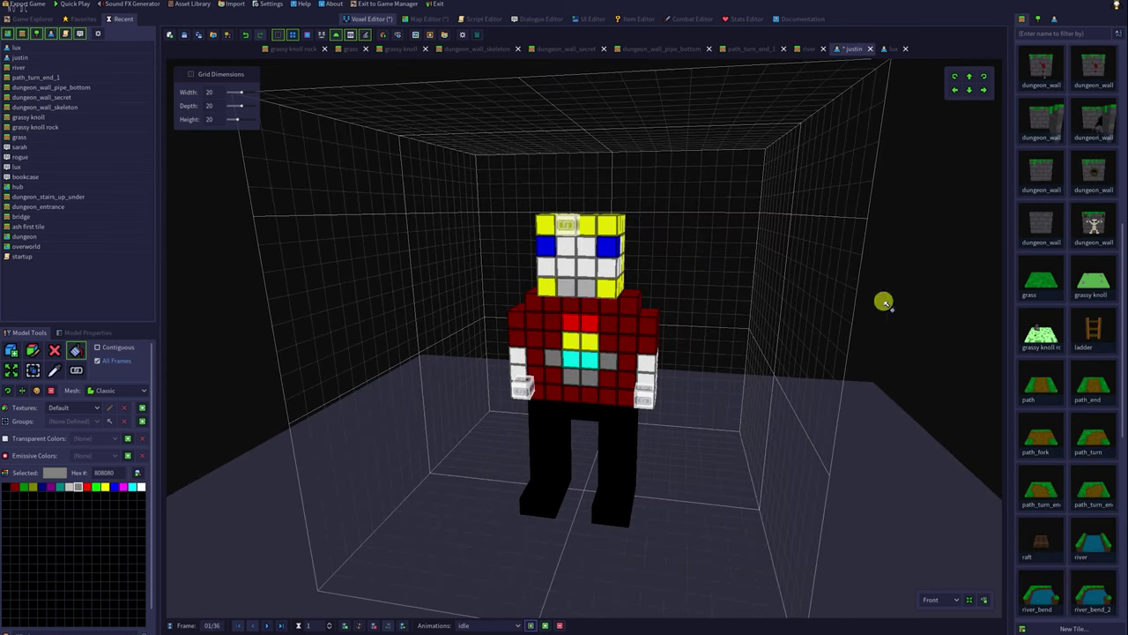
pyautogui.moveTo(599, 532); pyautogui.dragTo(623, 531, button='middle')
pyautogui.scroll(-2, 646, 529)
pyautogui.scroll(1, 648, 496)
pyautogui.moveTo(796, 501); pyautogui.dragTo(728, 527, button='right')
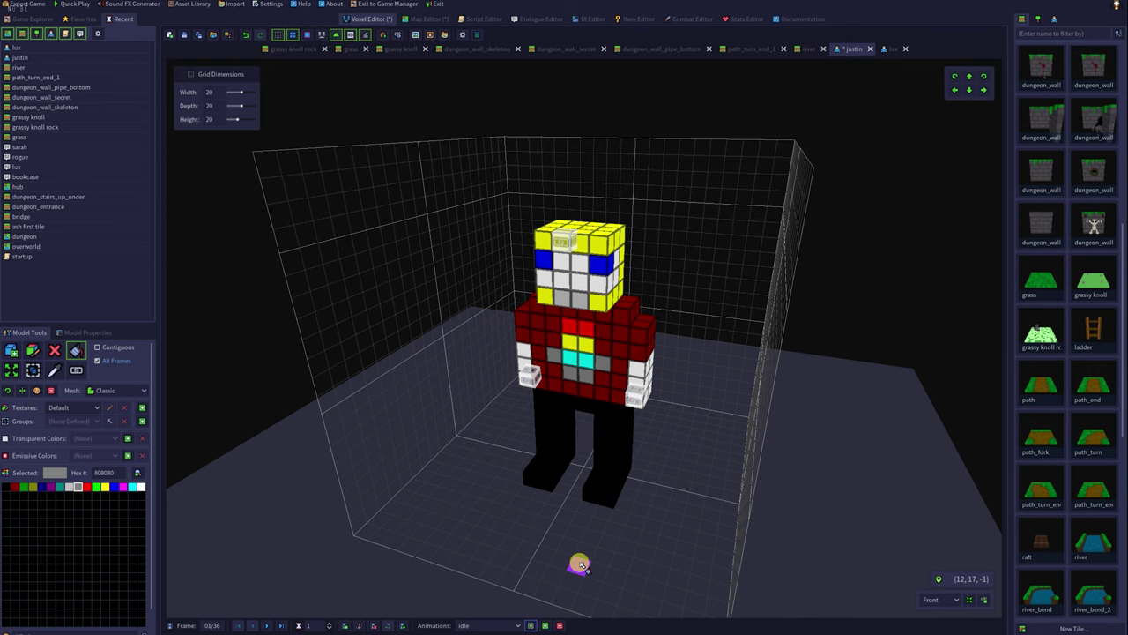
pyautogui.scroll(2, 579, 564)
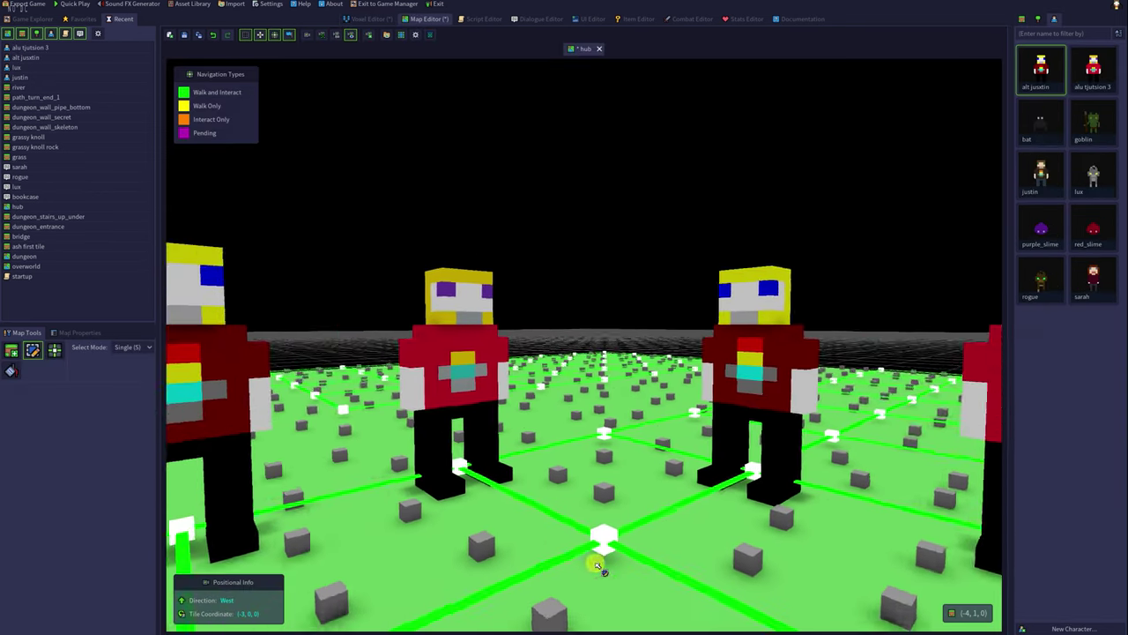
pyautogui.moveTo(595, 568); pyautogui.dragTo(334, 566, button='right')
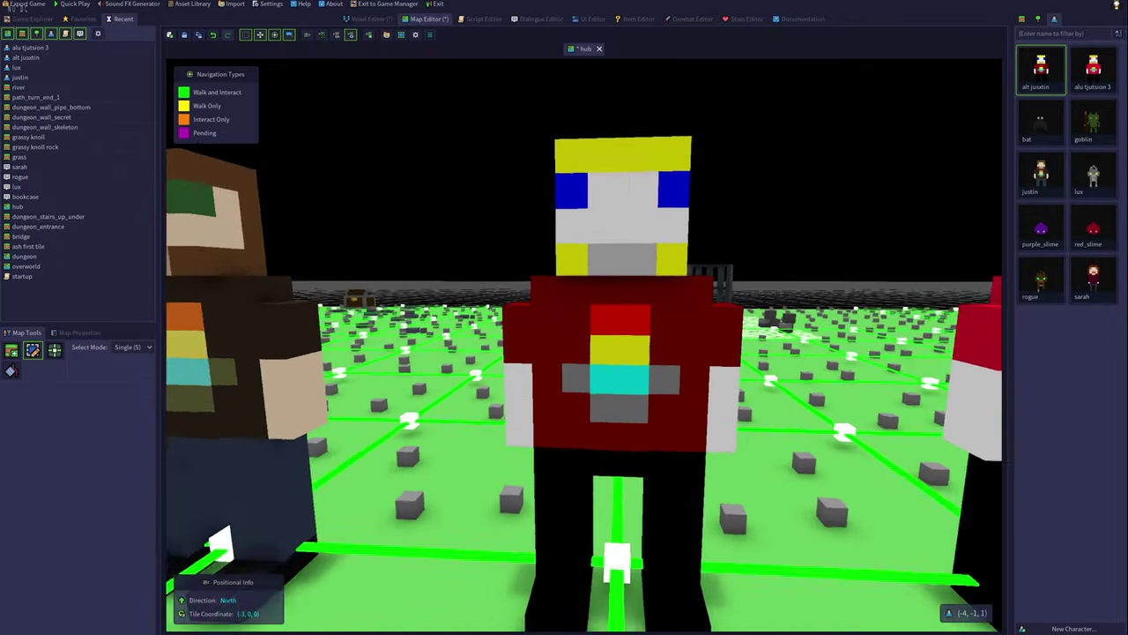